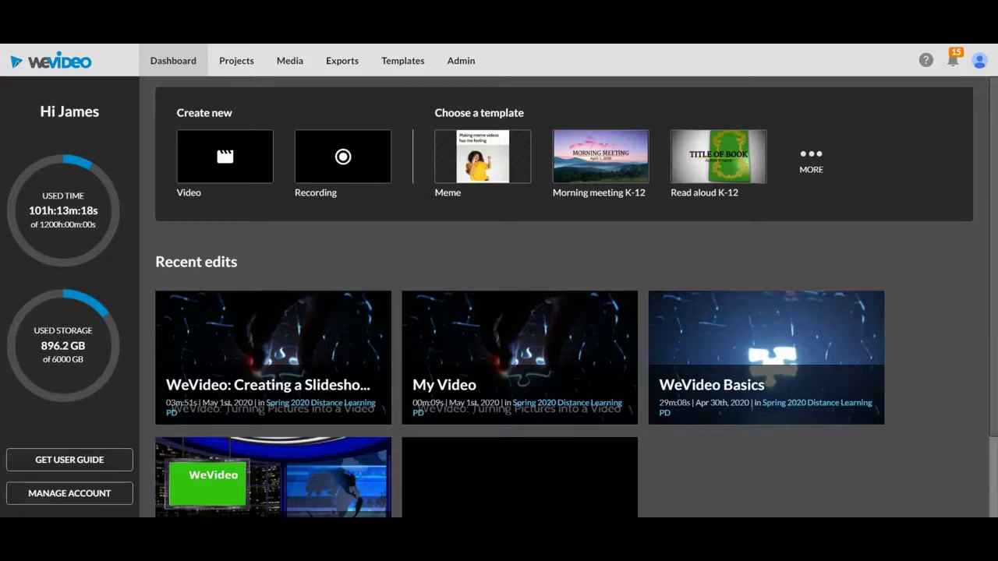
Start a new edit and place the Business Idea stock music on the Audio 1 track.
click(239, 150)
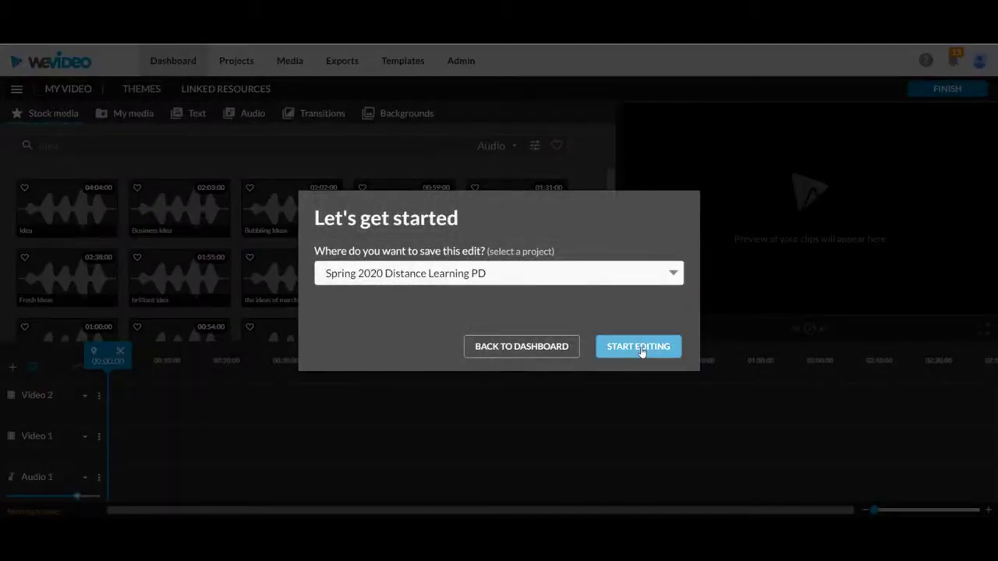
click(642, 349)
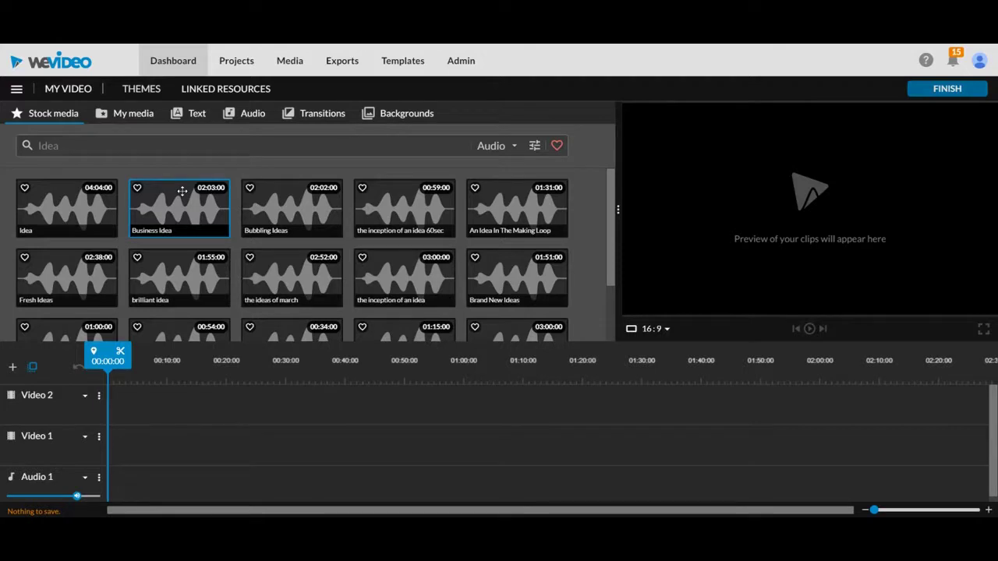
drag(181, 192, 121, 489)
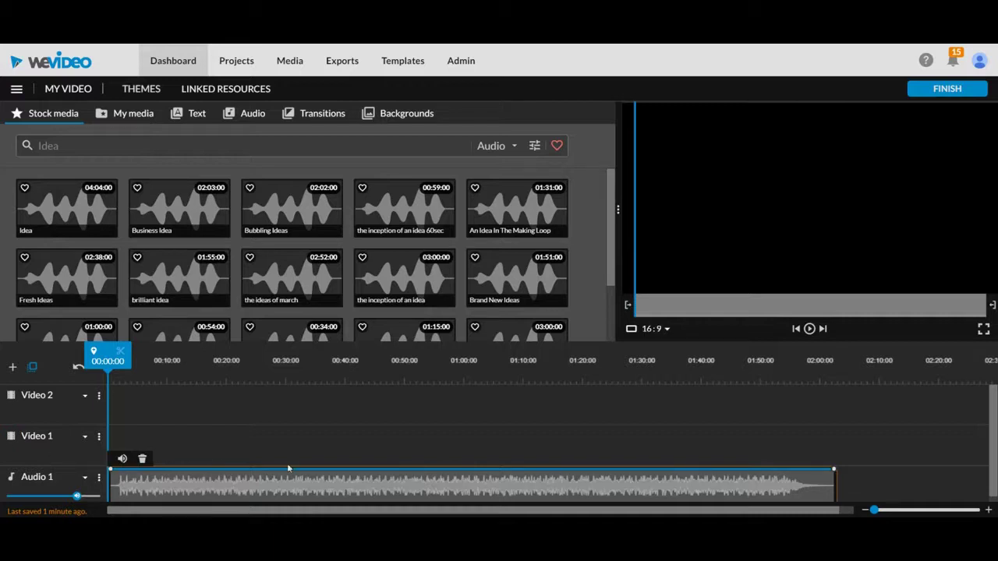
Lay the Black solid from Backgrounds > Solids along the Video 1 track.
click(427, 117)
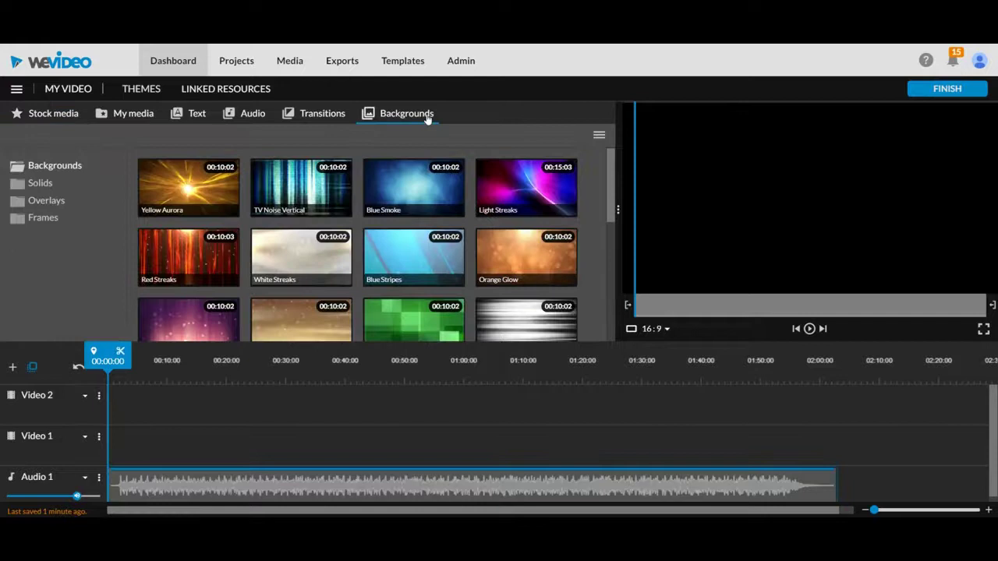
click(50, 186)
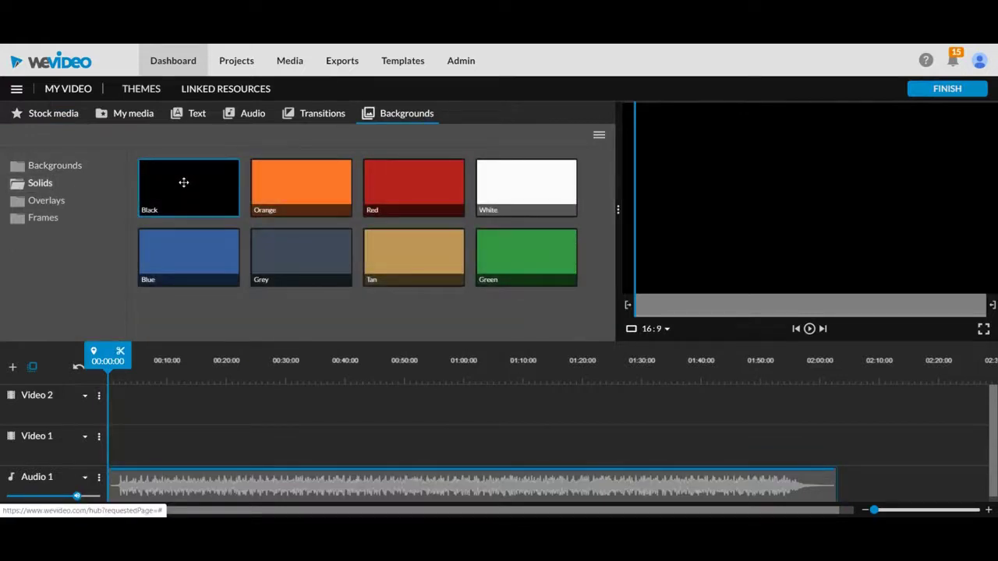
drag(184, 183, 825, 454)
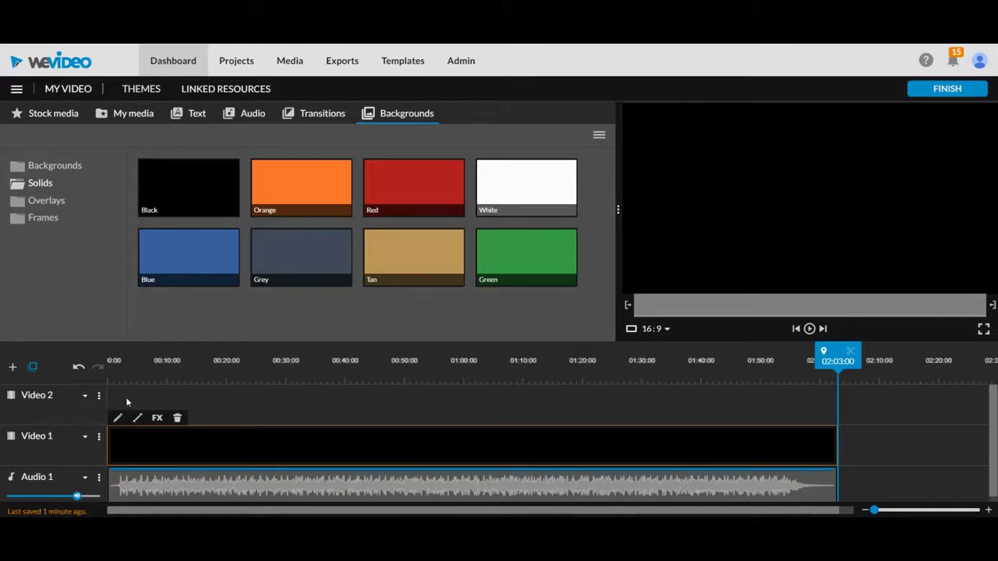
Rename Video 2 to 'Bottom Left' and add a new video track named 'Bottom right'.
click(48, 396)
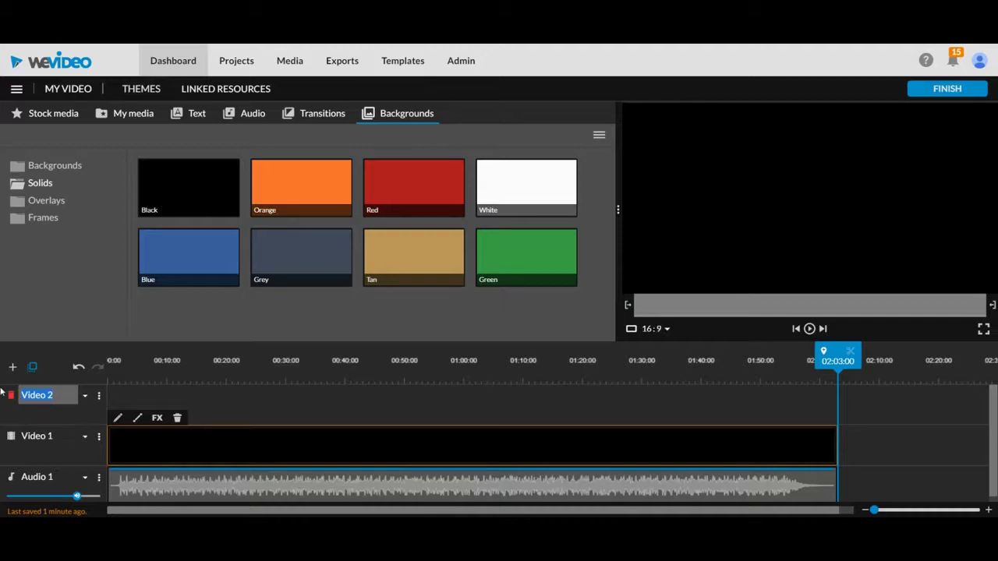
text(Bottom Left)
click(14, 370)
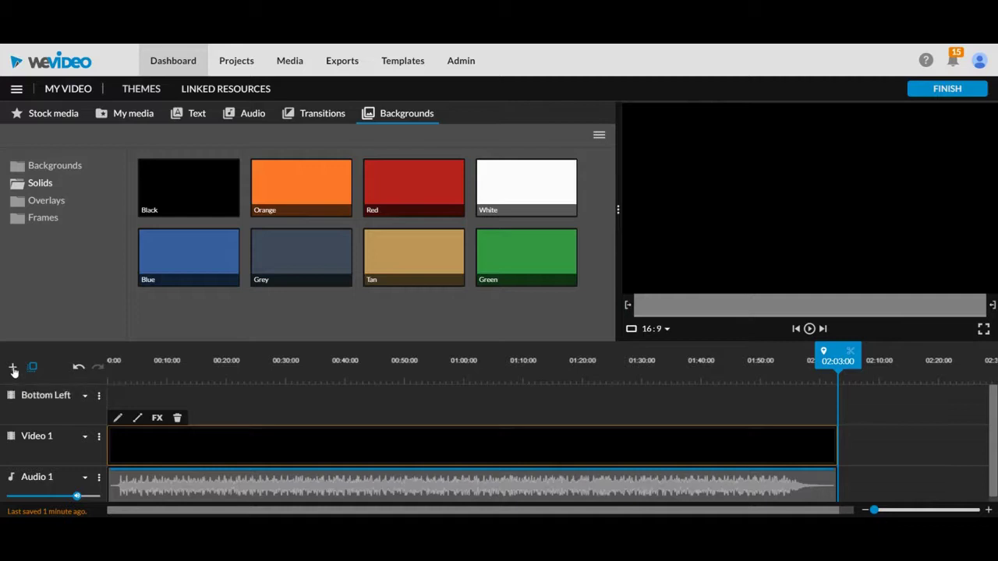
click(600, 375)
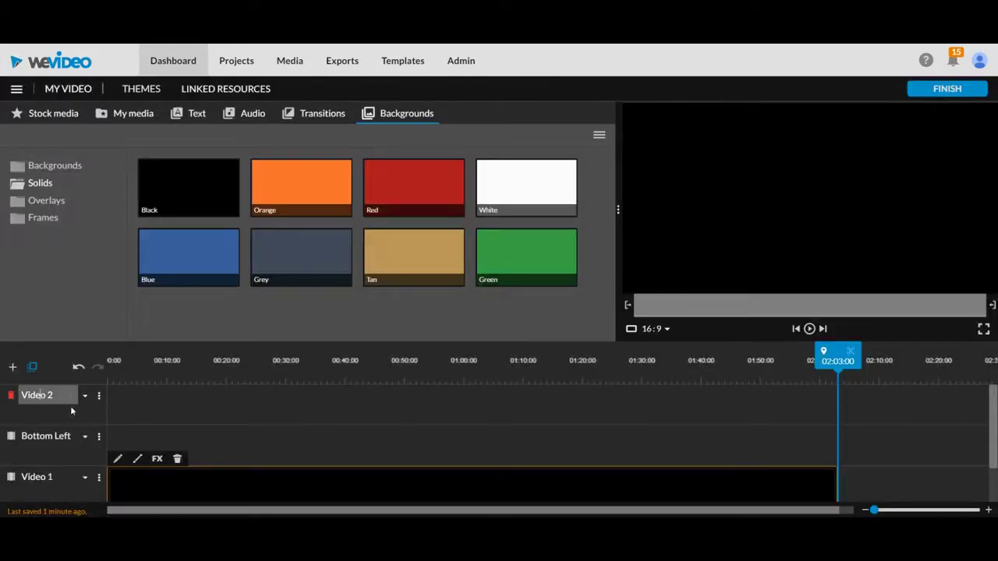
text(Bottom right)
key(Return)
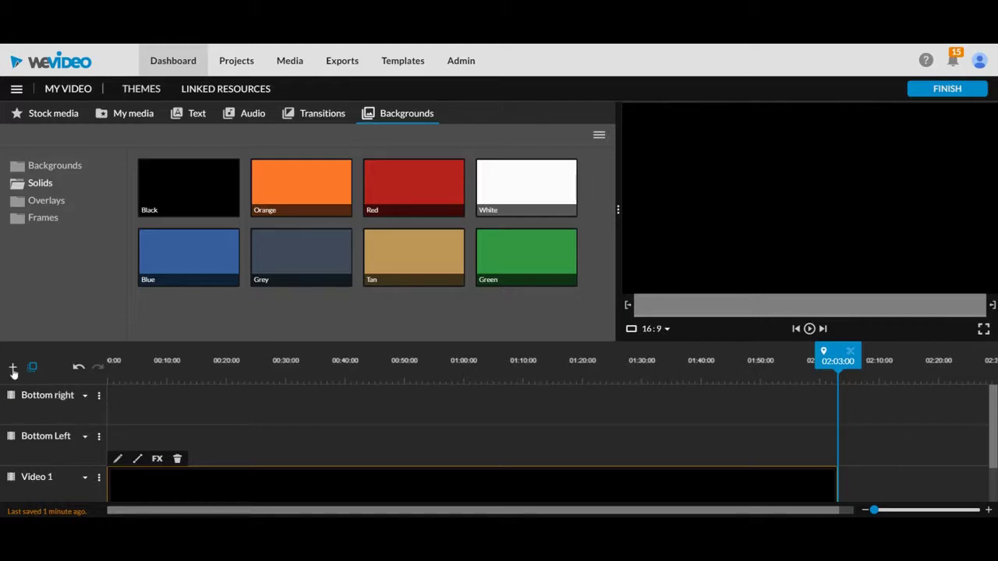
Add two more video tracks named 'Upper Left' and 'Upper Right'.
click(13, 366)
click(597, 375)
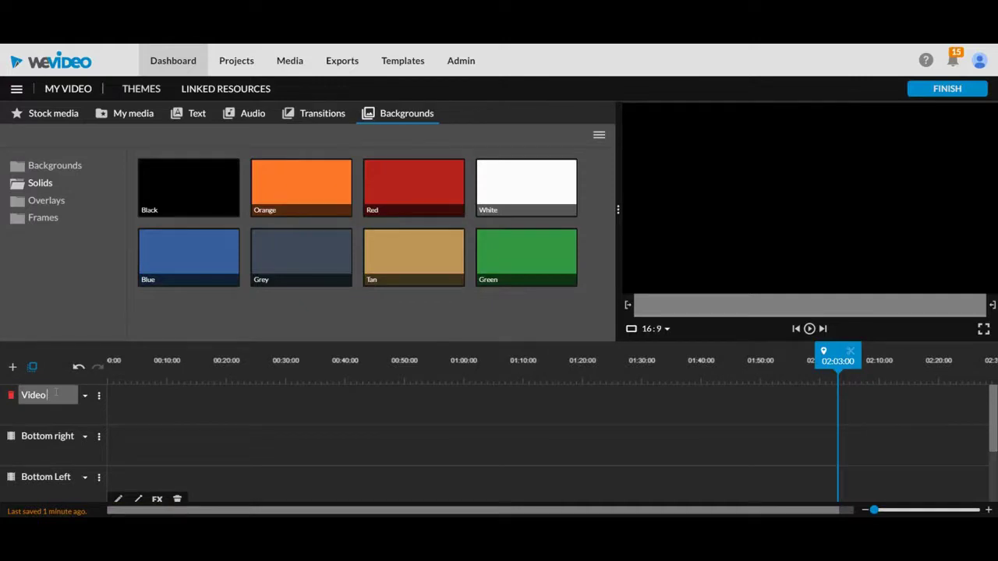
key(BackSpace)
key(BackSpace)
key(BackSpace)
key(BackSpace)
text(Upper Left)
key(Return)
click(13, 366)
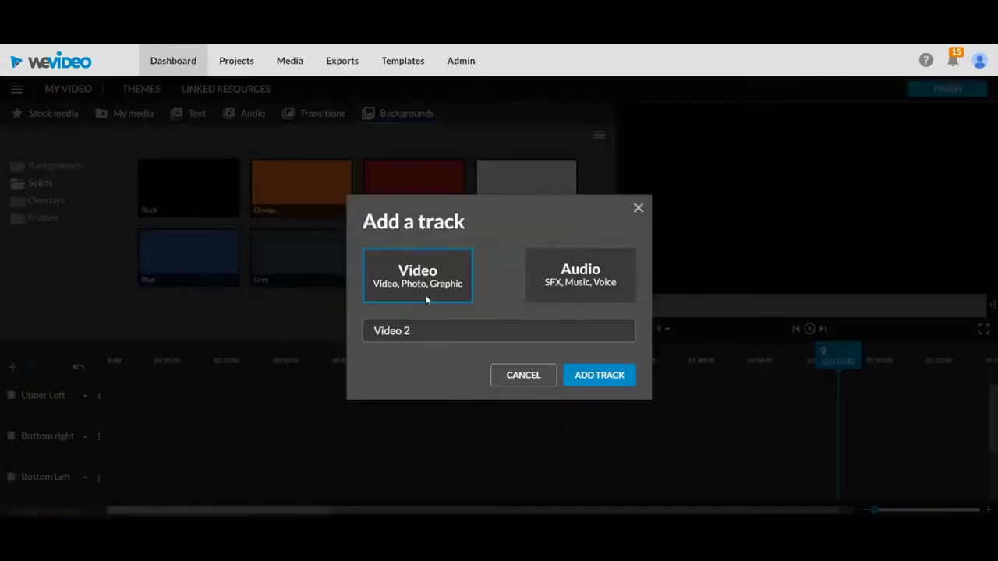
click(599, 374)
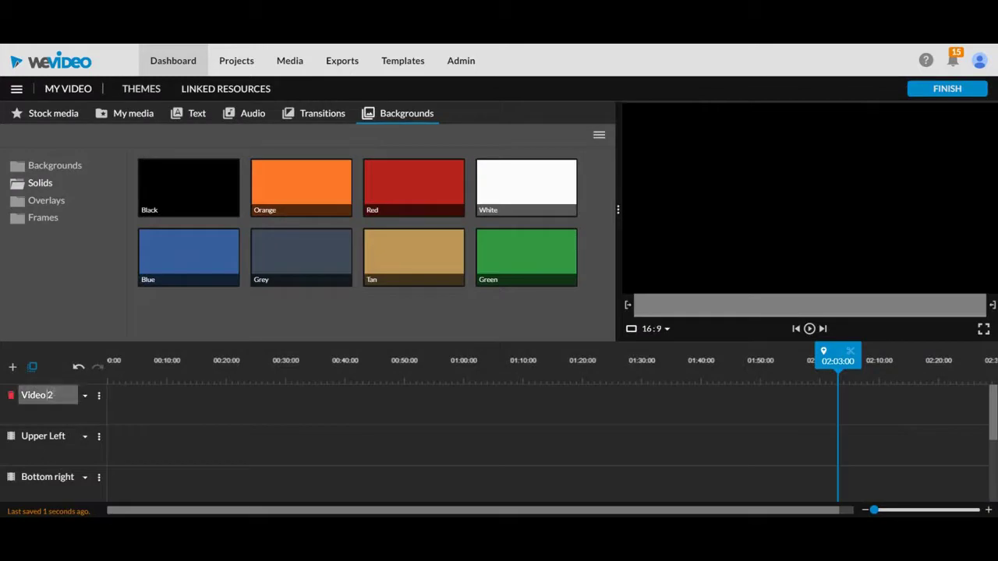
key(ctrl+a)
text(Upper Right)
key(Return)
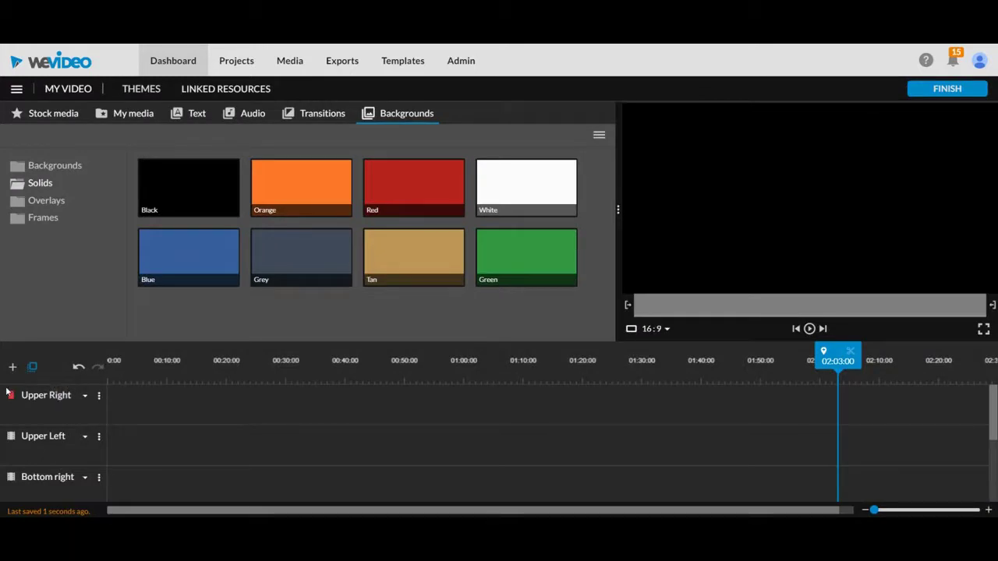
scroll(266, 407, down, 2)
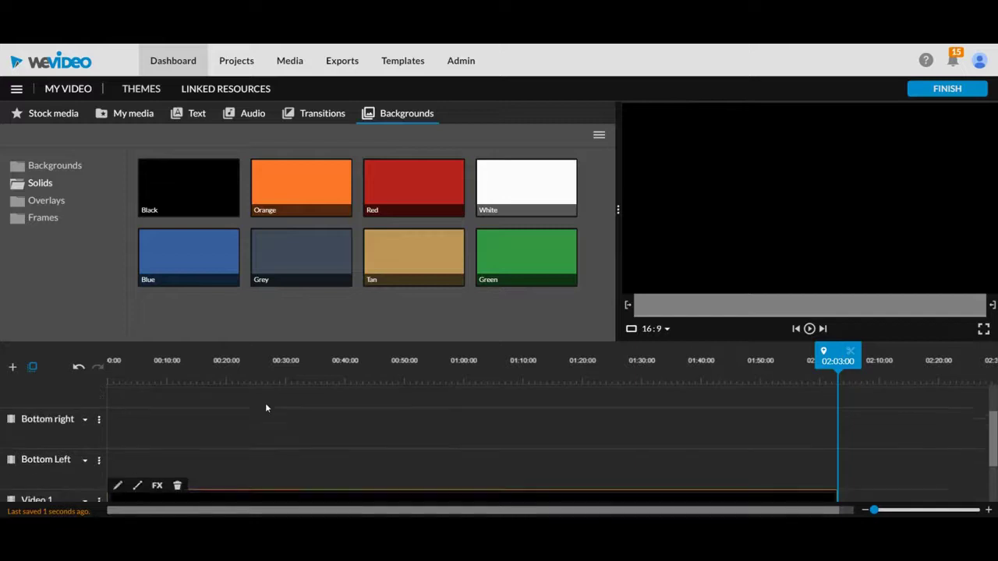
scroll(265, 403, up, 1)
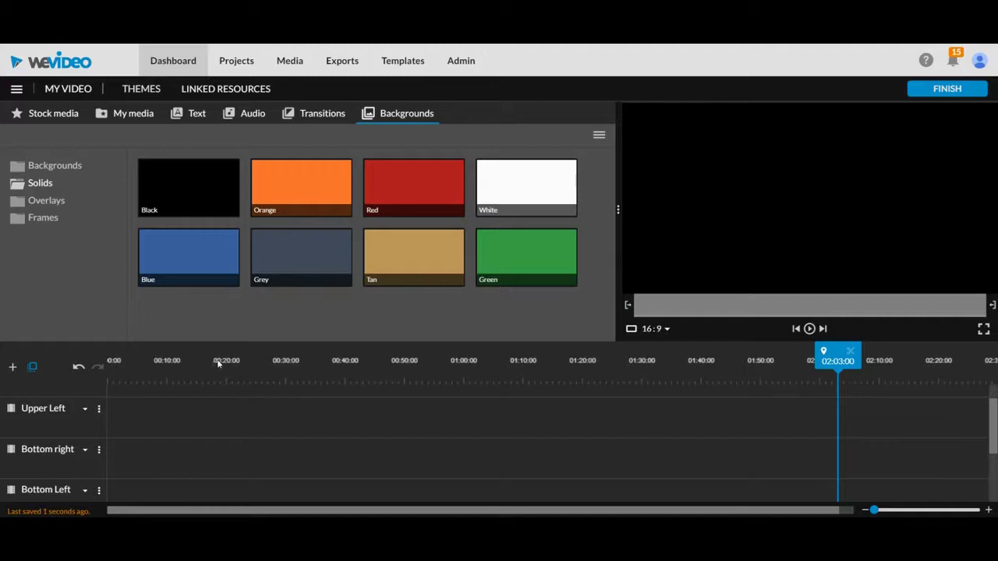
Open the Sample folder in My media and widen the media panel.
click(141, 117)
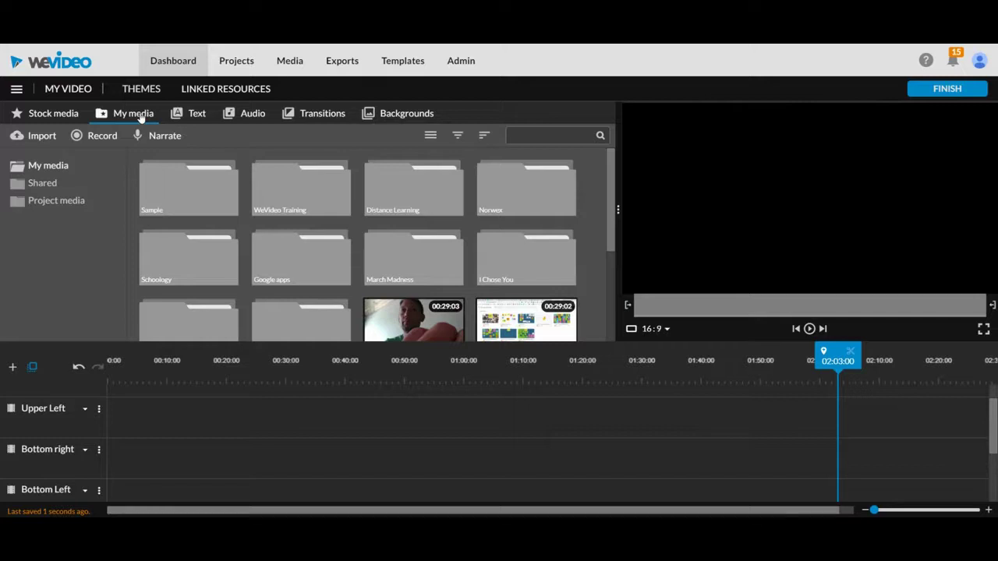
double_click(207, 190)
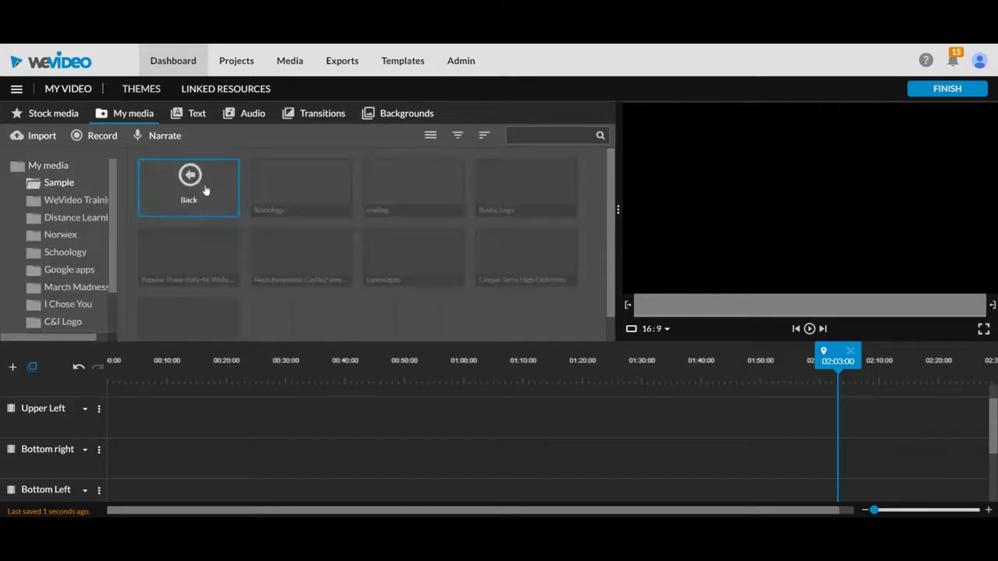
scroll(332, 243, down, 1)
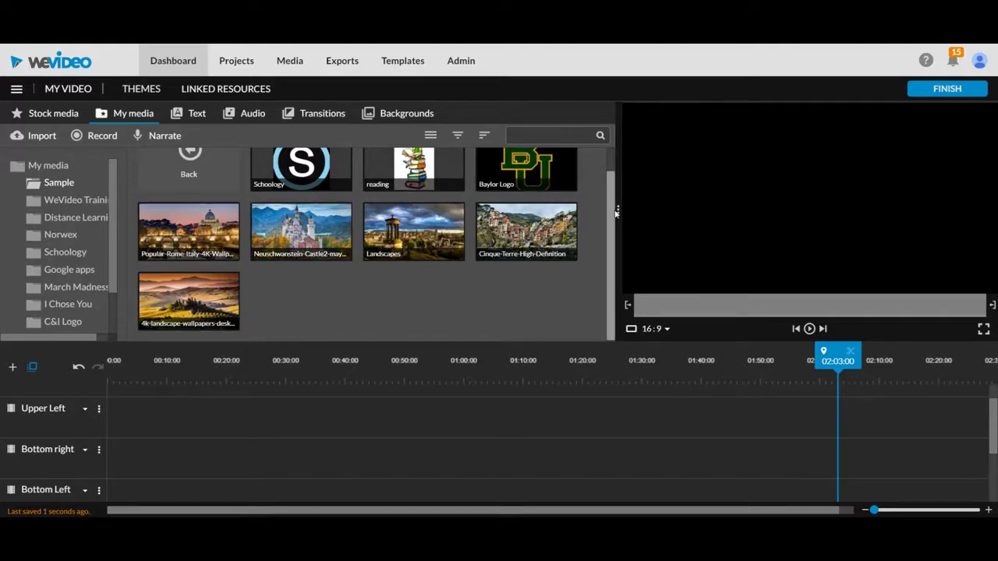
drag(619, 209, 678, 185)
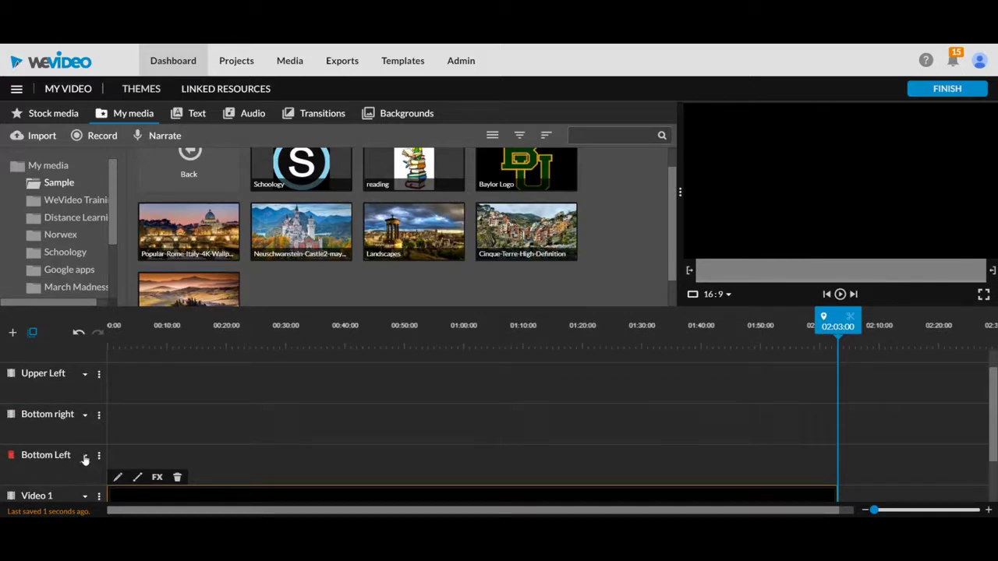
Make the Bottom Left, Bottom right, Upper Left and Upper Right tracks thin.
drag(89, 477, 87, 430)
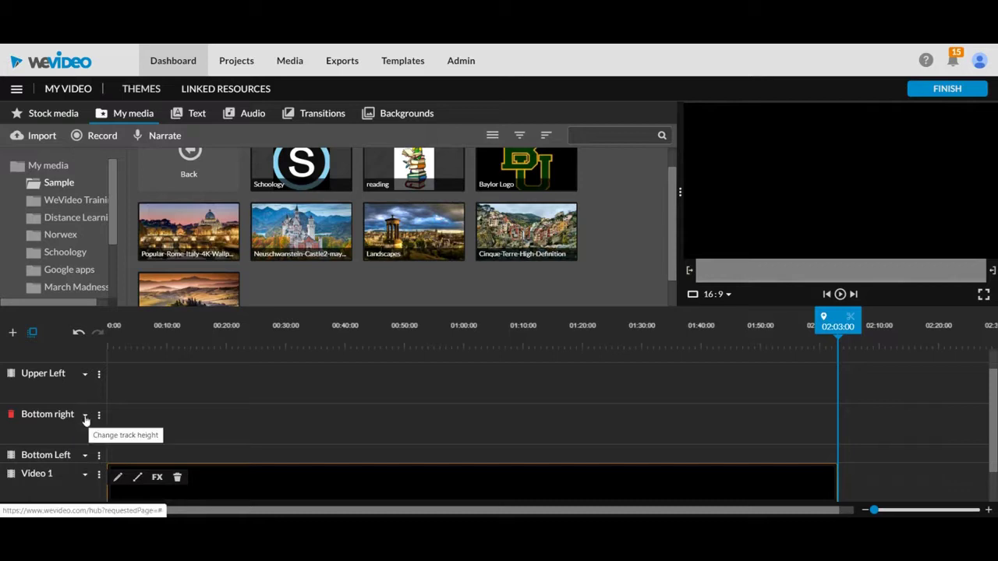
click(85, 414)
click(90, 433)
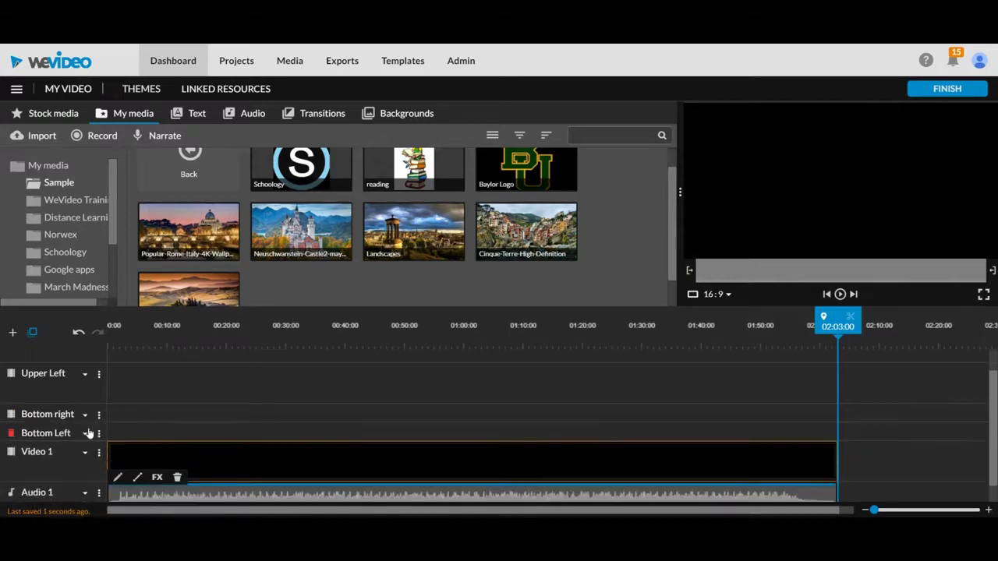
click(85, 375)
click(88, 393)
scroll(88, 395, up, 1)
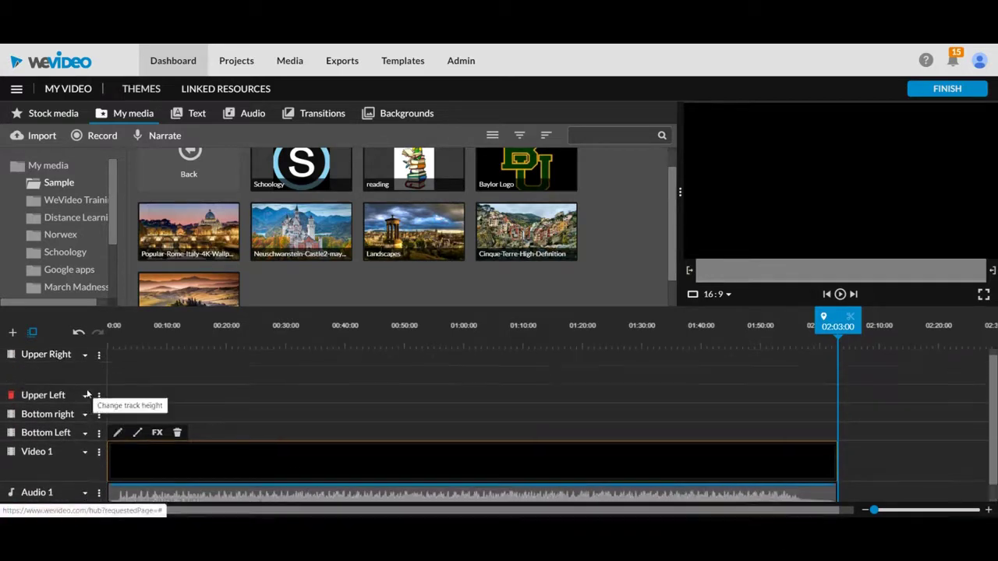
click(86, 360)
click(88, 380)
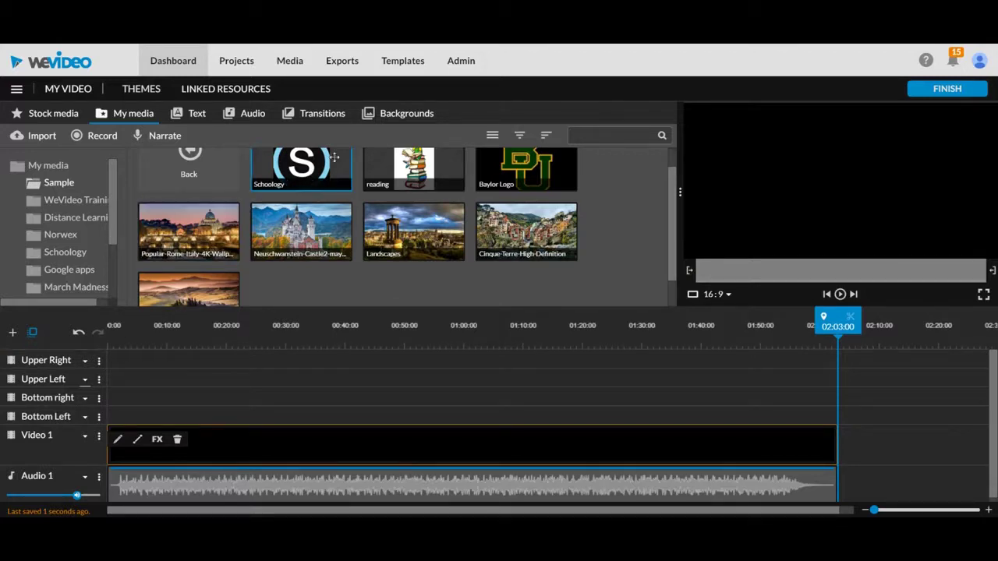
Place the Baylor Logo at the start of Bottom Left and set it to Fit inside.
click(535, 170)
drag(534, 170, 129, 420)
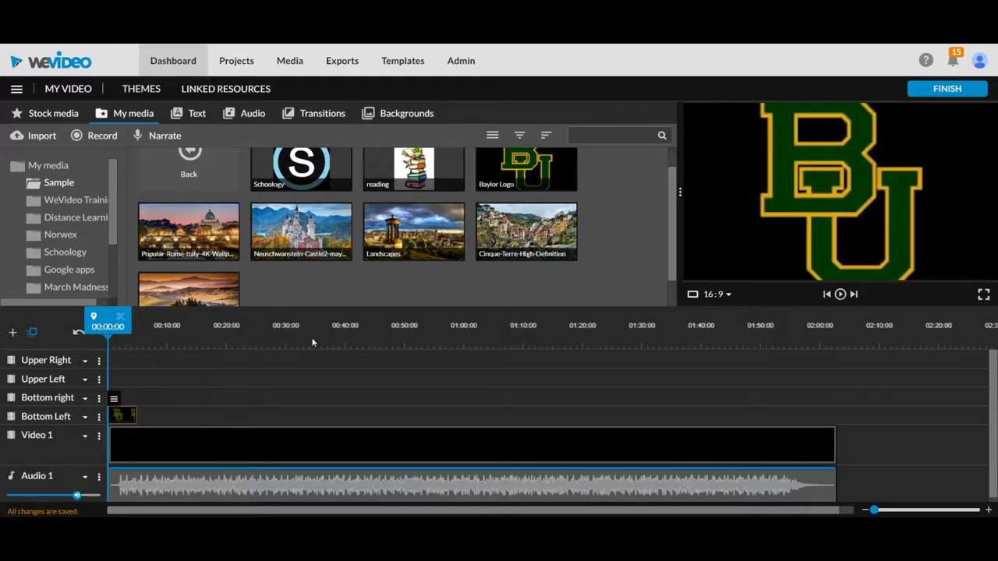
double_click(123, 416)
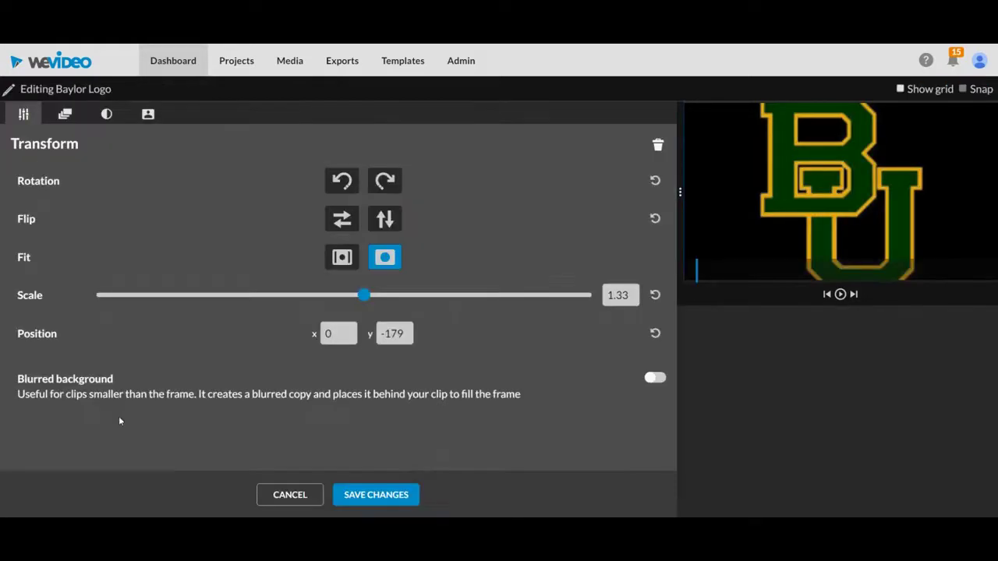
click(343, 258)
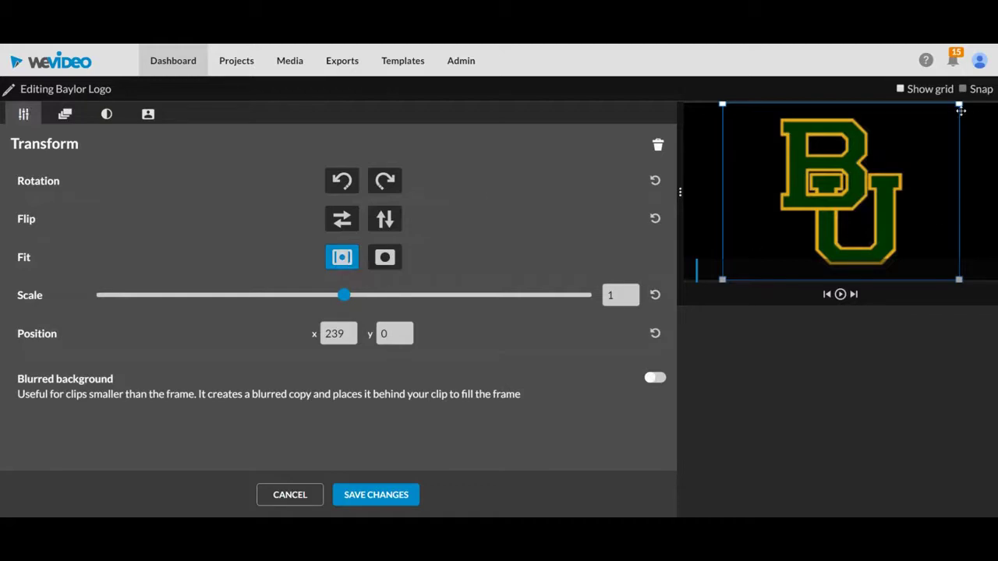
Scale the logo to 0.46 and move it into the lower-left quarter using the grid.
drag(959, 104, 936, 140)
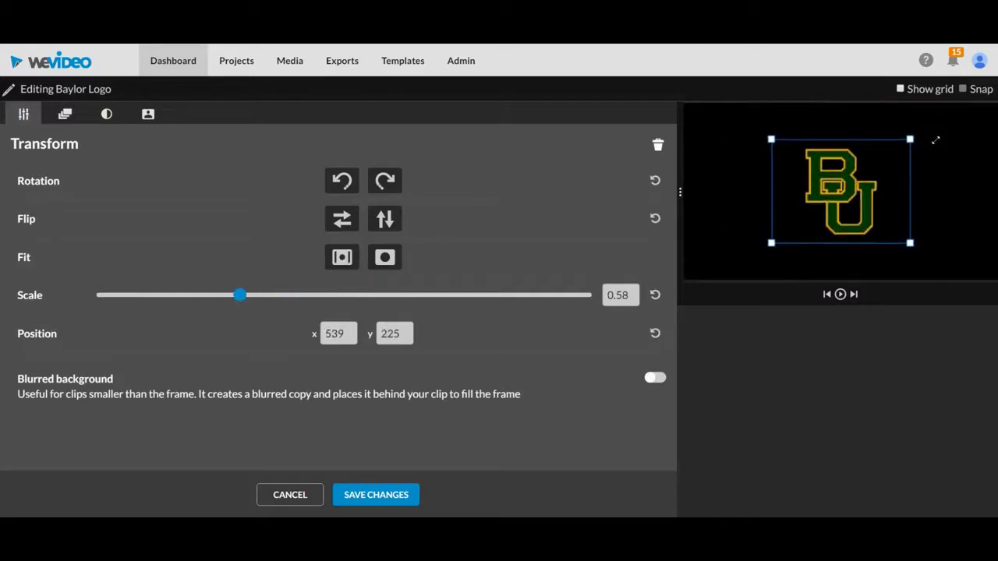
click(902, 89)
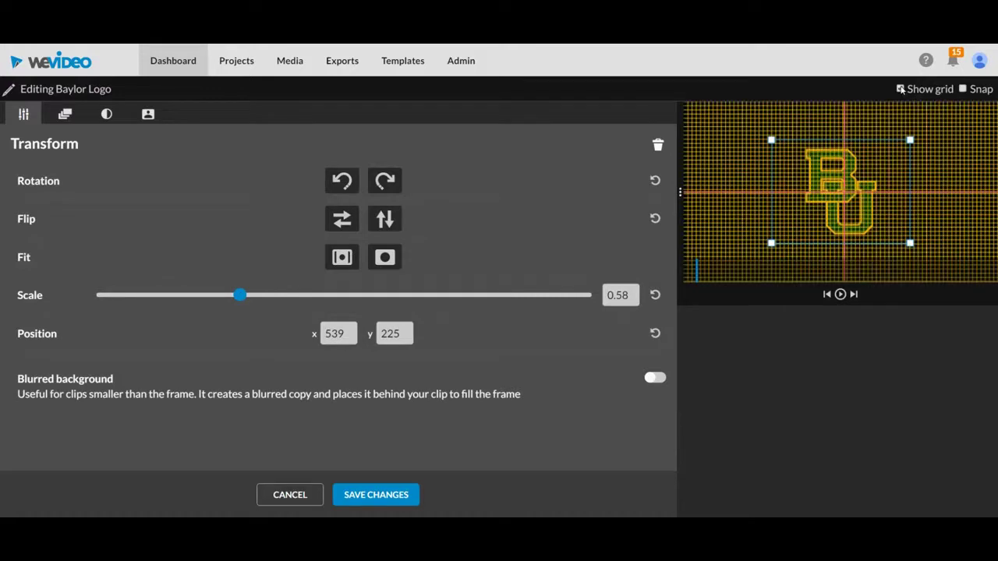
drag(881, 145, 807, 206)
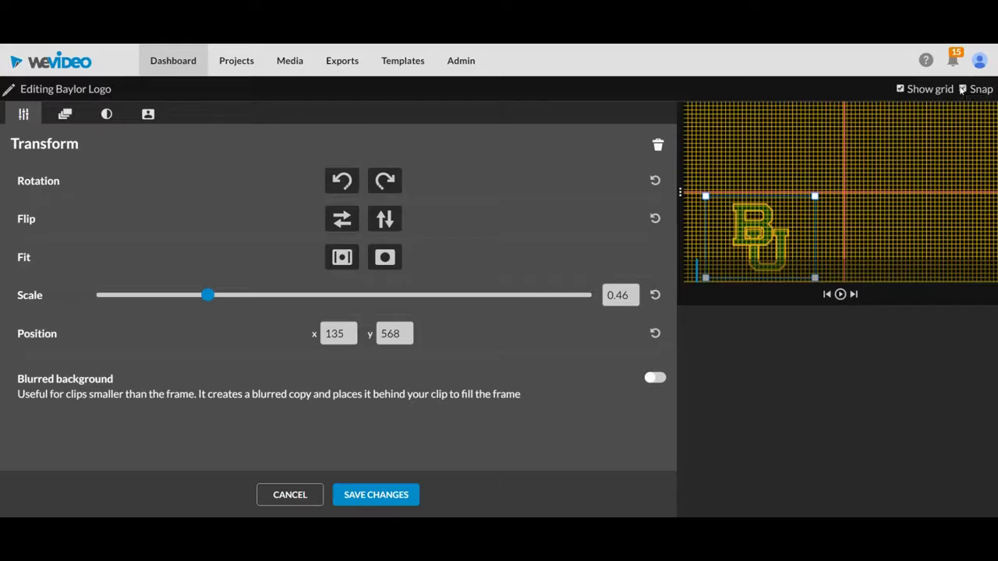
click(963, 90)
click(64, 115)
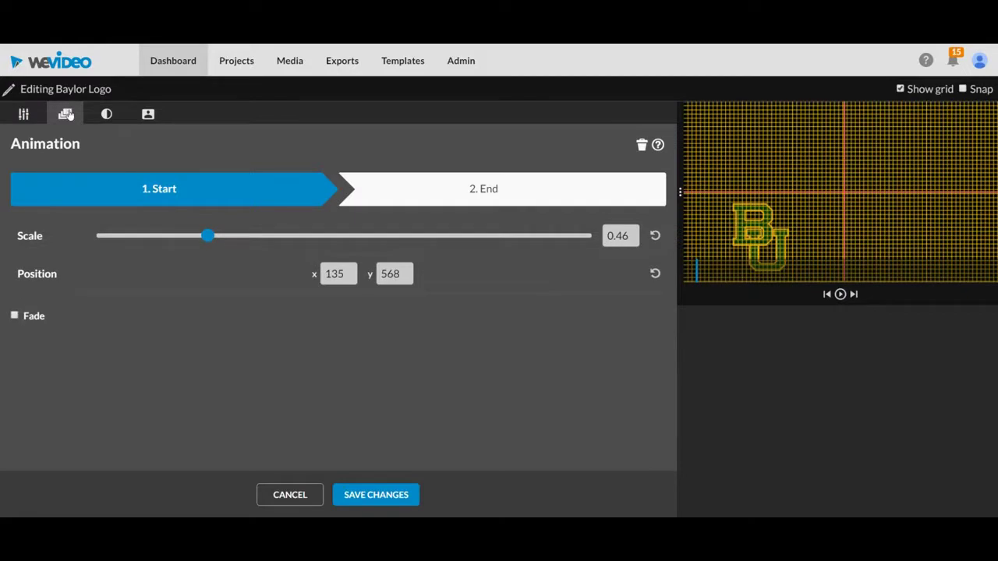
Enable Fade on the Baylor Logo with a 0.5 s fade-in and save the changes.
click(14, 316)
click(78, 317)
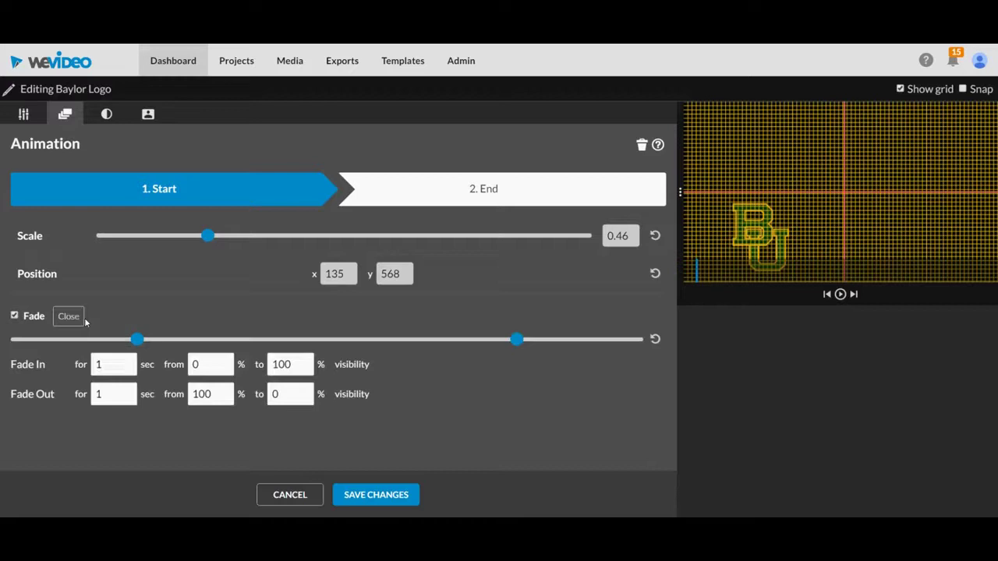
drag(120, 365, 37, 367)
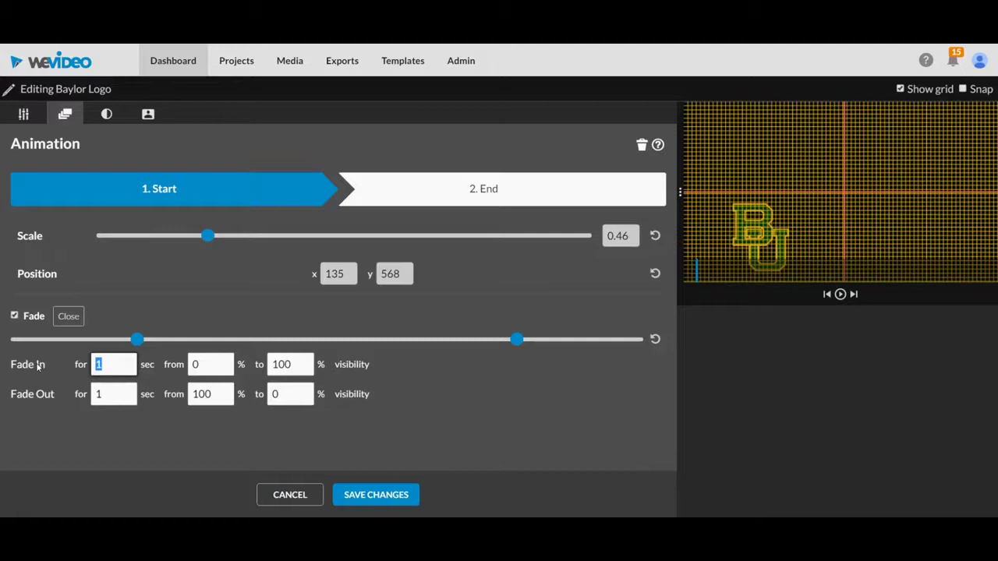
text(.5)
drag(116, 393, 75, 395)
text(.)
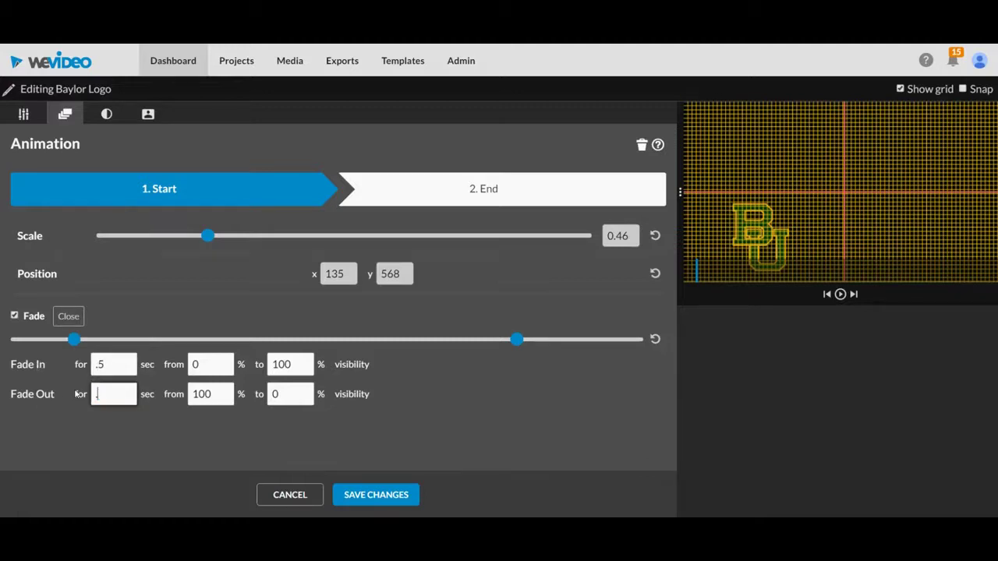
click(370, 497)
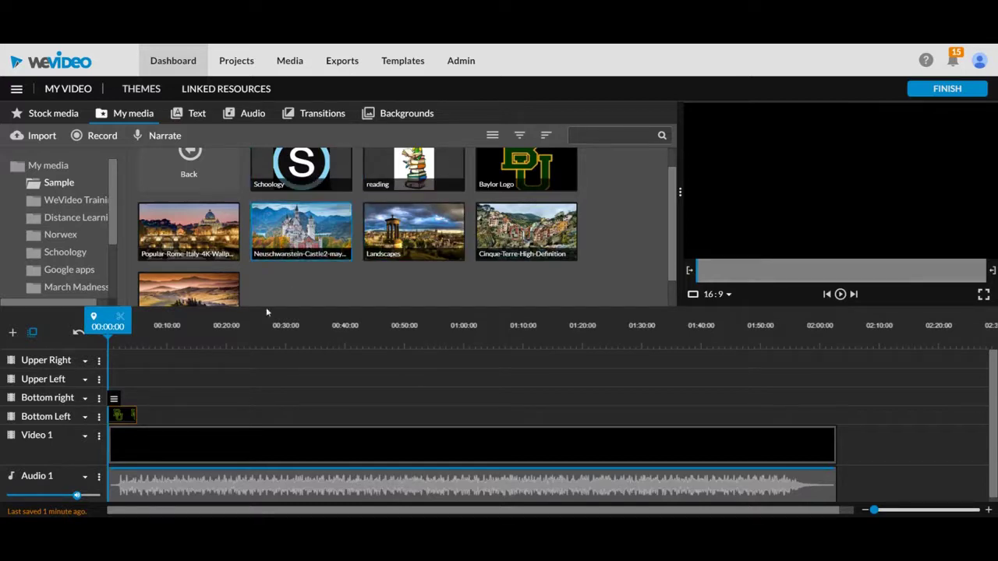
Lengthen the Baylor Logo clip and add Schoology to Bottom right, stretched to match.
drag(134, 415, 165, 408)
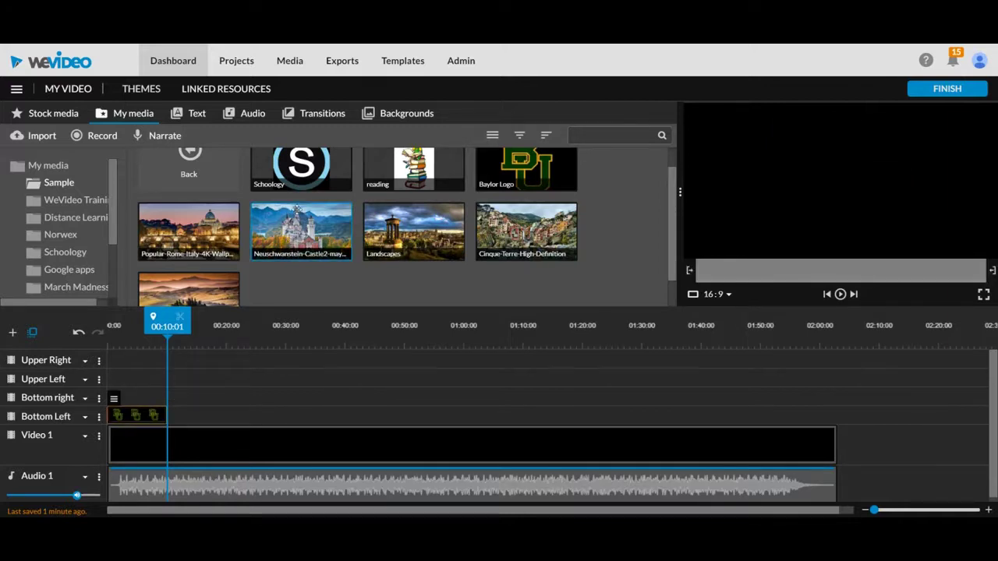
click(297, 179)
drag(296, 179, 147, 404)
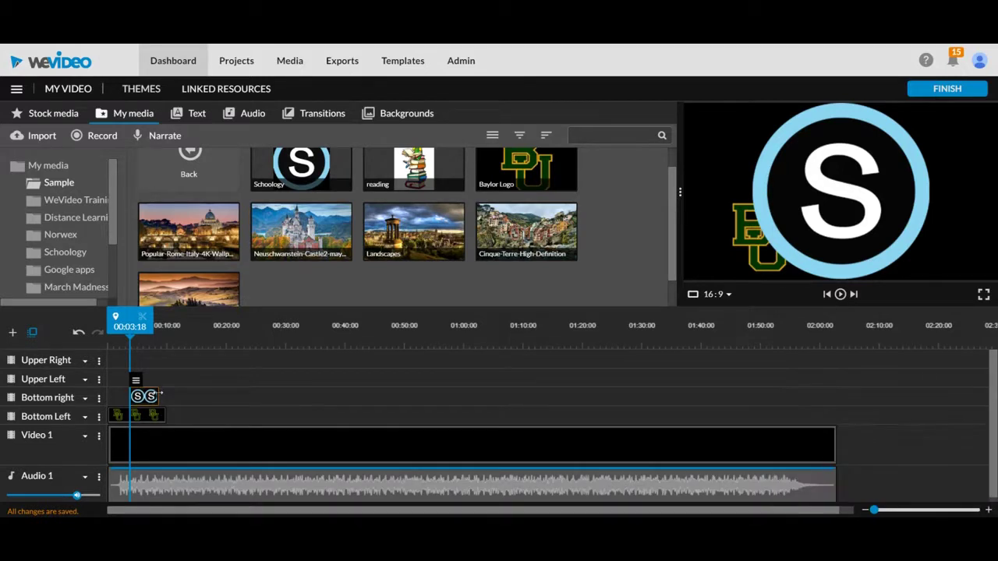
drag(159, 396, 191, 398)
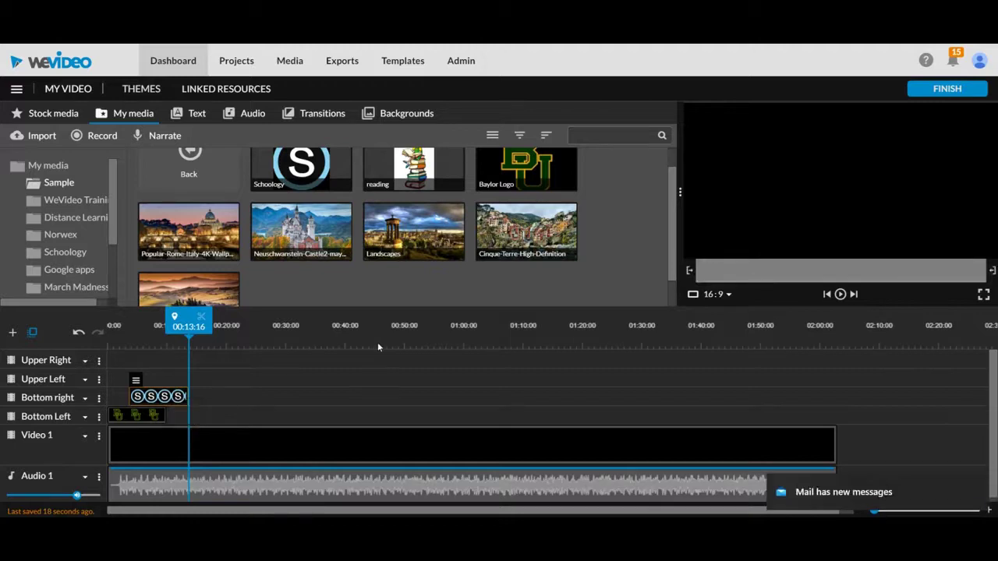
Scale the Schoology logo to 0.39 and move it into the lower-right quadrant.
double_click(163, 396)
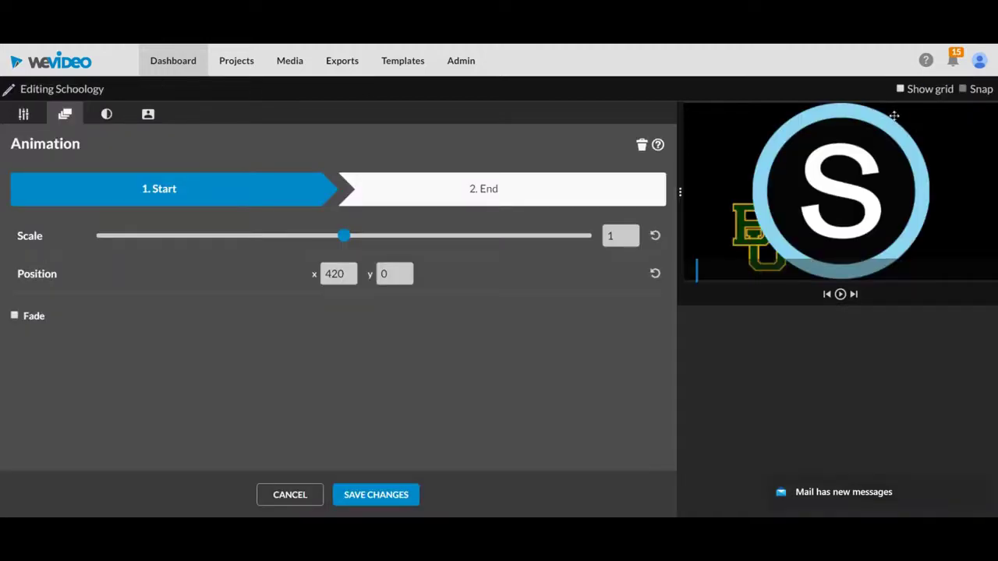
click(901, 88)
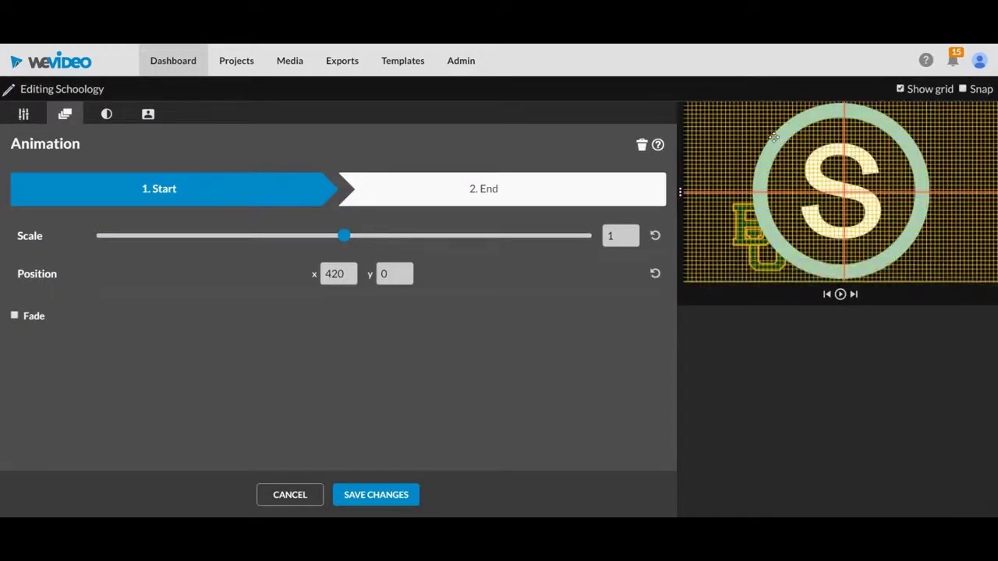
click(27, 117)
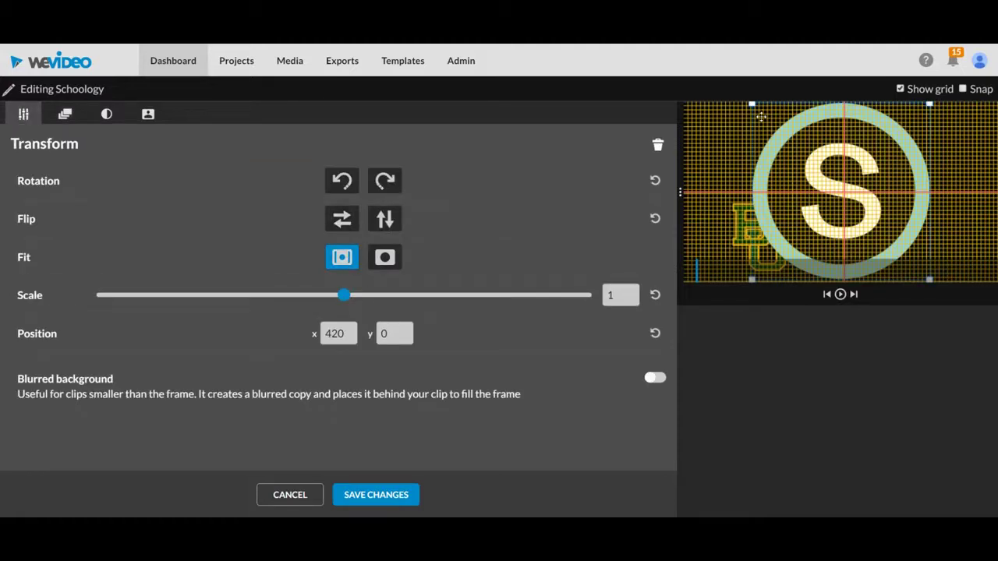
drag(753, 103, 797, 127)
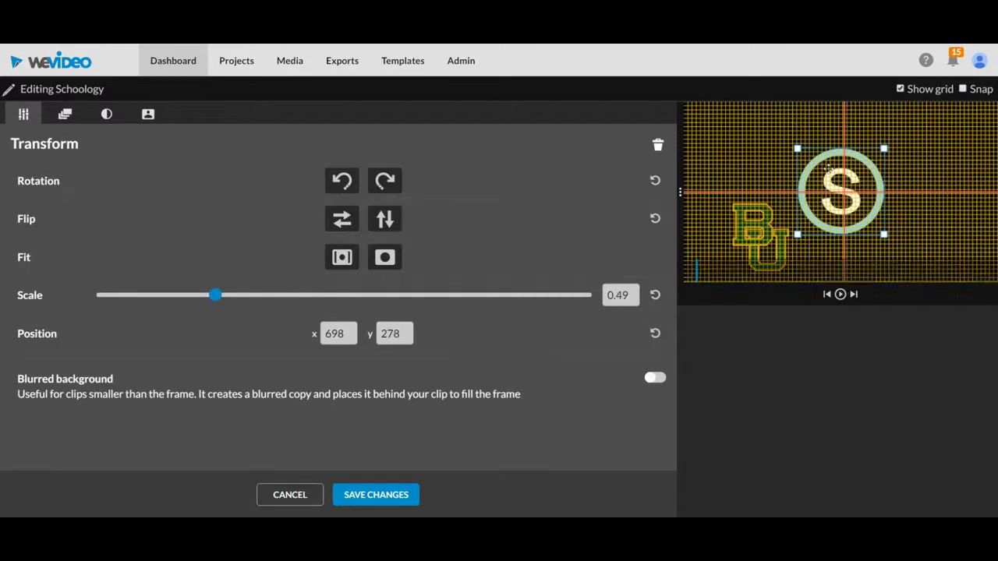
drag(829, 169, 923, 220)
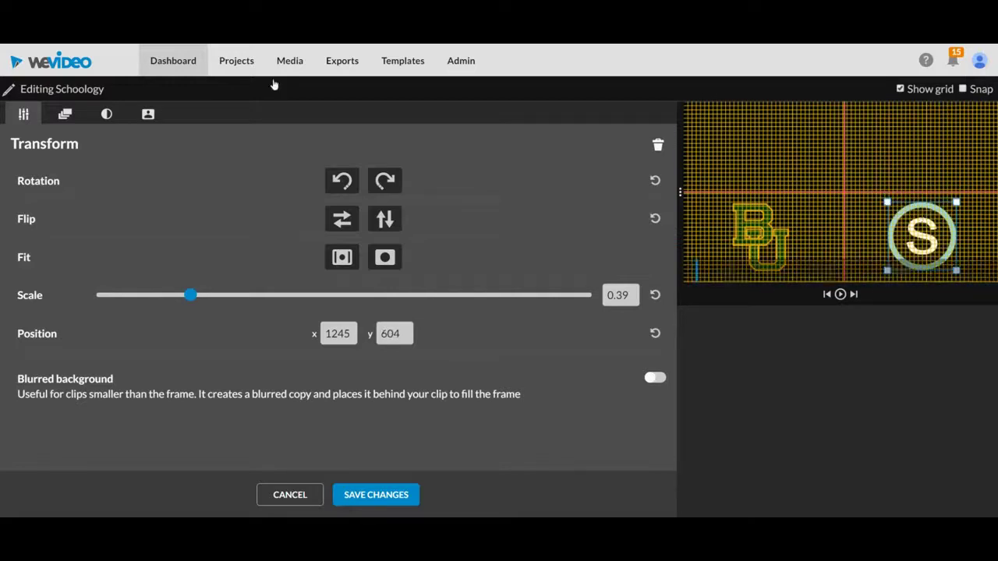
Turn on Fade for the Schoology clip with a 0.5 s fade-in.
click(65, 113)
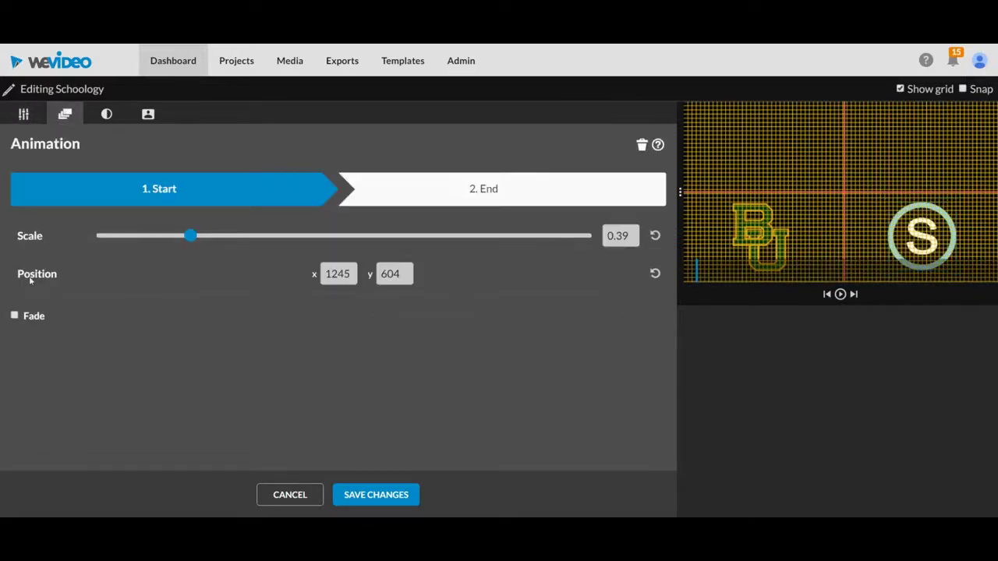
click(14, 316)
click(62, 317)
click(109, 367)
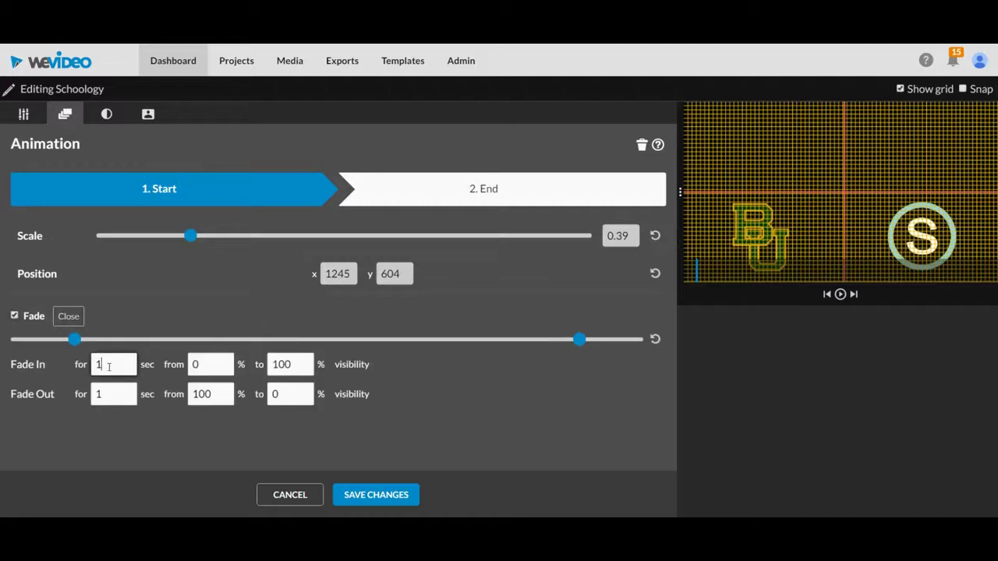
drag(109, 366, 55, 368)
text(.5)
key(Tab)
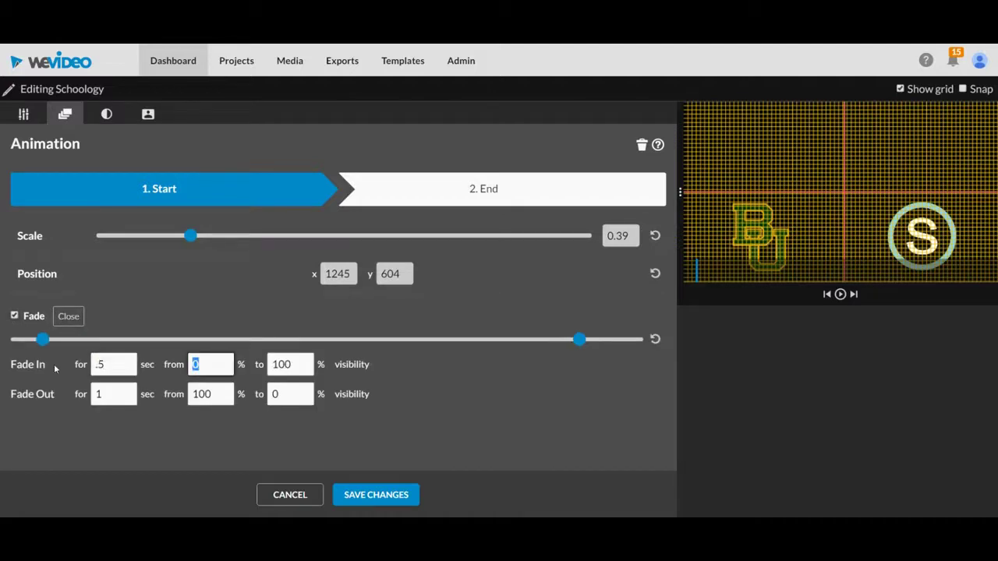
key(Tab)
key(Tab)
Save Schoology's 0.5 s fade-out, then add the Rome photo to Upper Left, extended to about 10 s.
text(.)
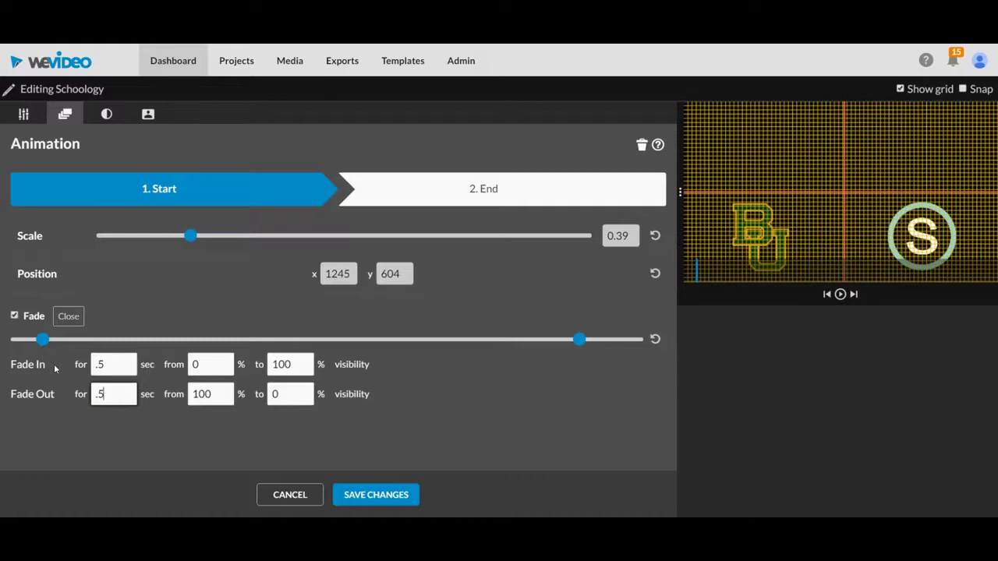
text(5)
click(371, 494)
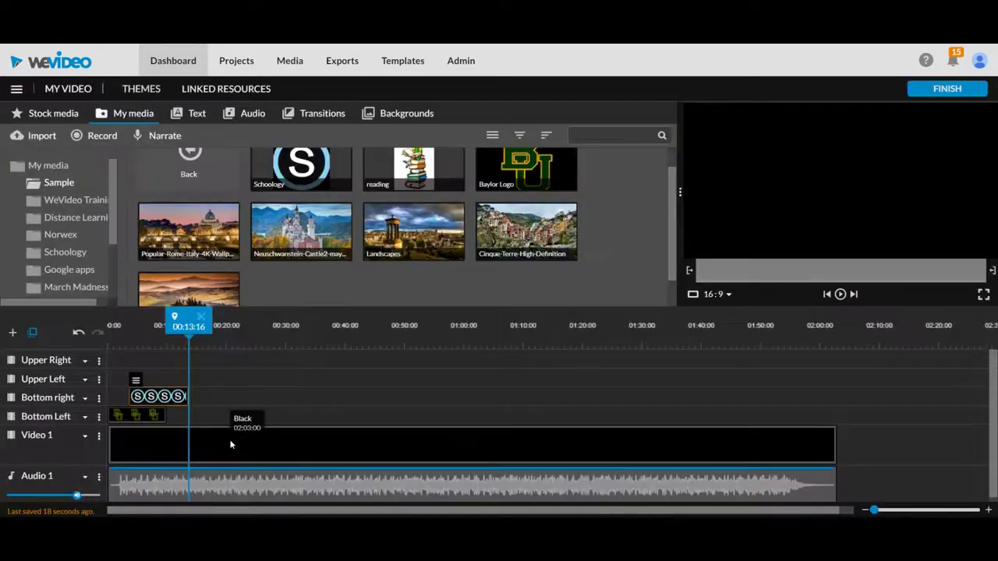
drag(189, 234, 167, 382)
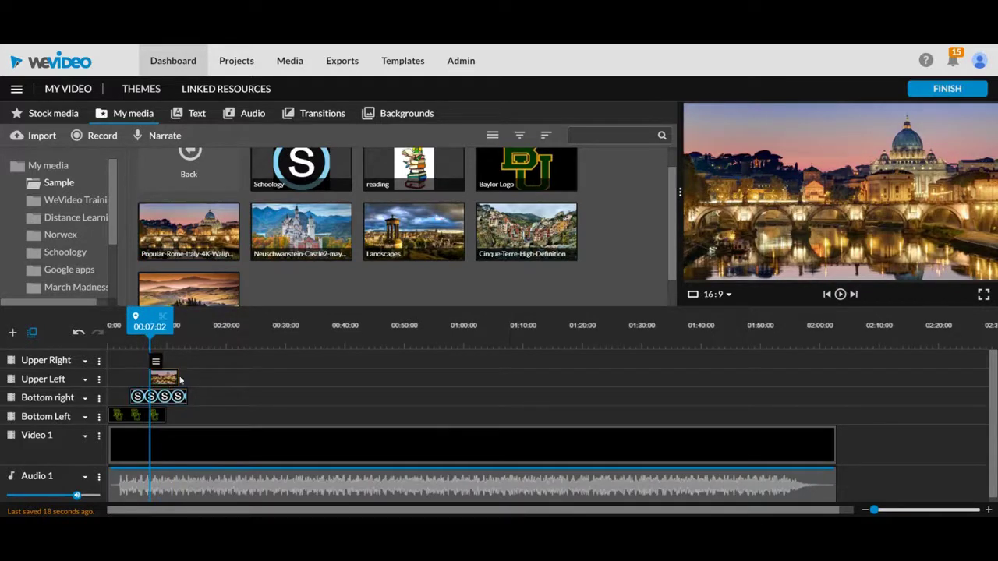
drag(179, 378, 210, 379)
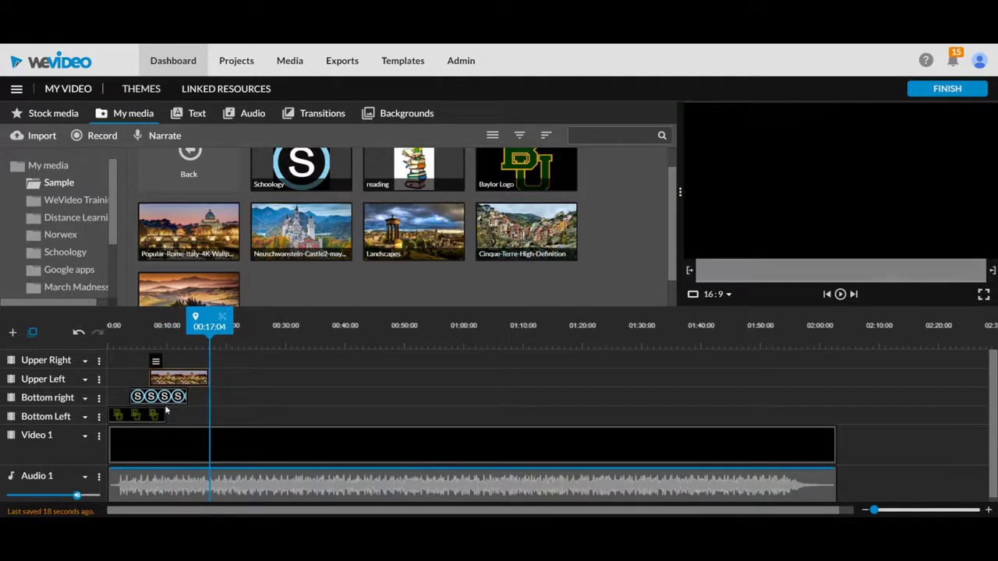
Enable a 0.5 s fade-in on the Rome clip and clear its fade-out value.
double_click(163, 380)
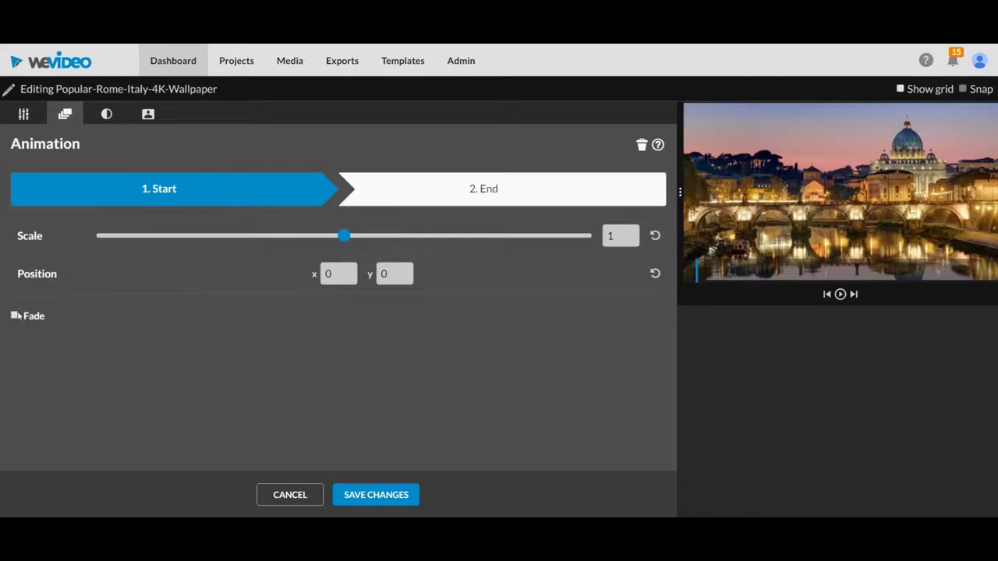
click(68, 316)
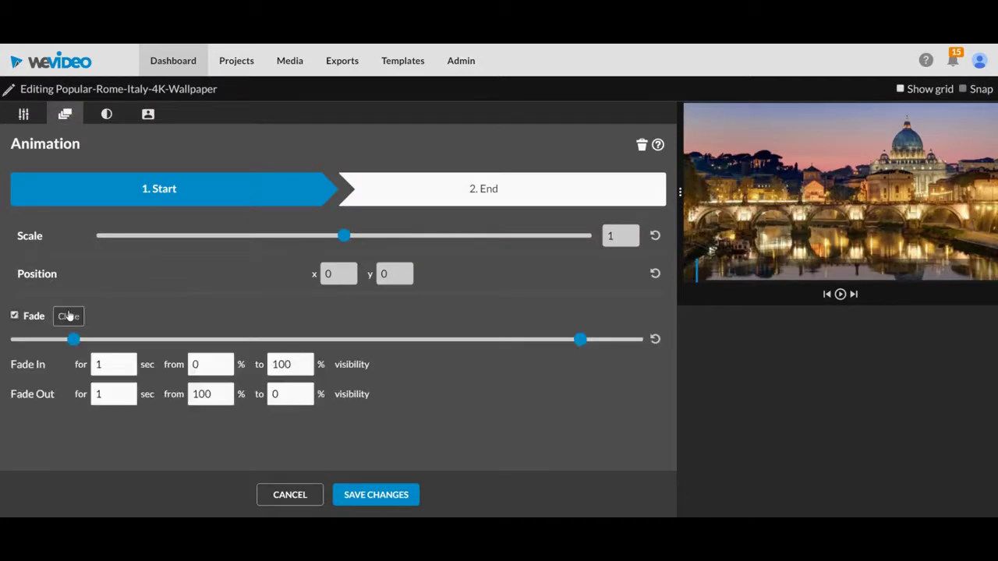
click(97, 363)
double_click(96, 363)
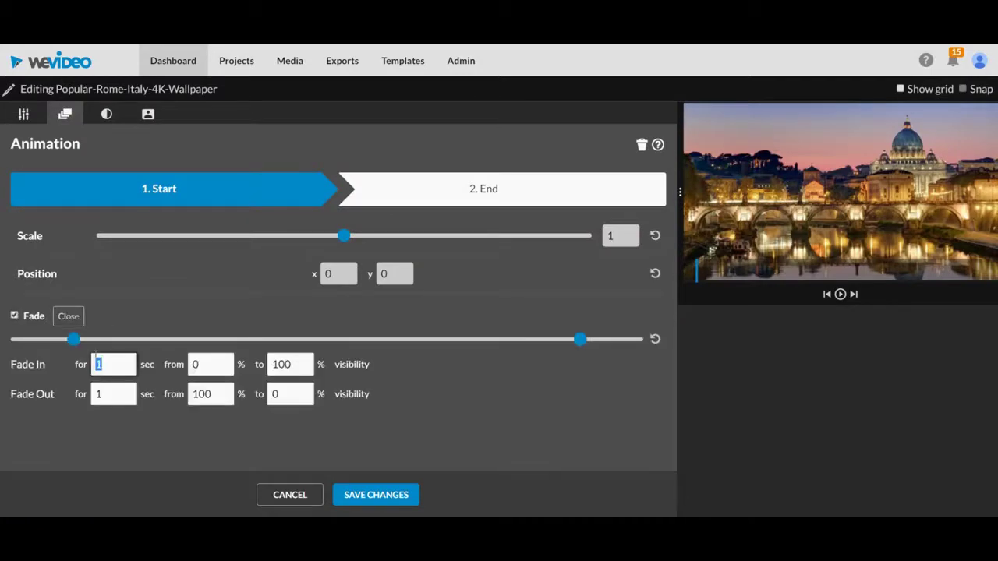
text(.5)
key(Tab)
key(Tab)
key(Tab)
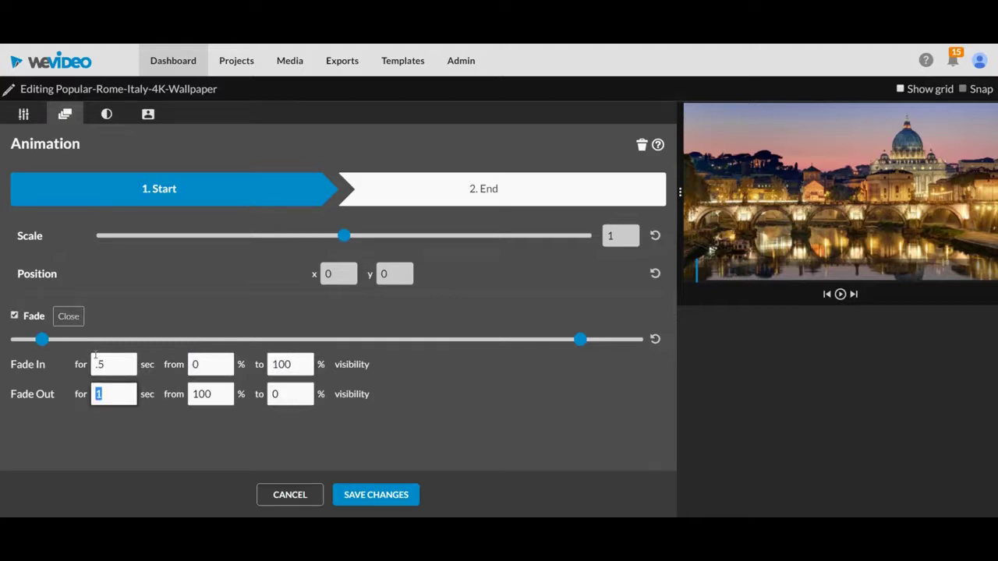
key(BackSpace)
Fit the Rome photo, scale it to 0.46 in the upper-left quadrant, and save.
click(24, 114)
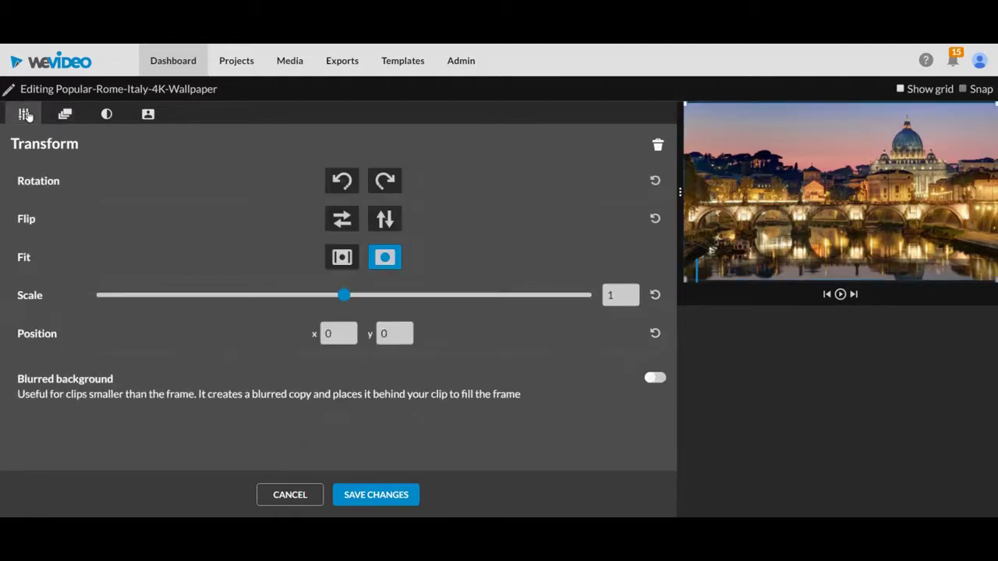
click(342, 260)
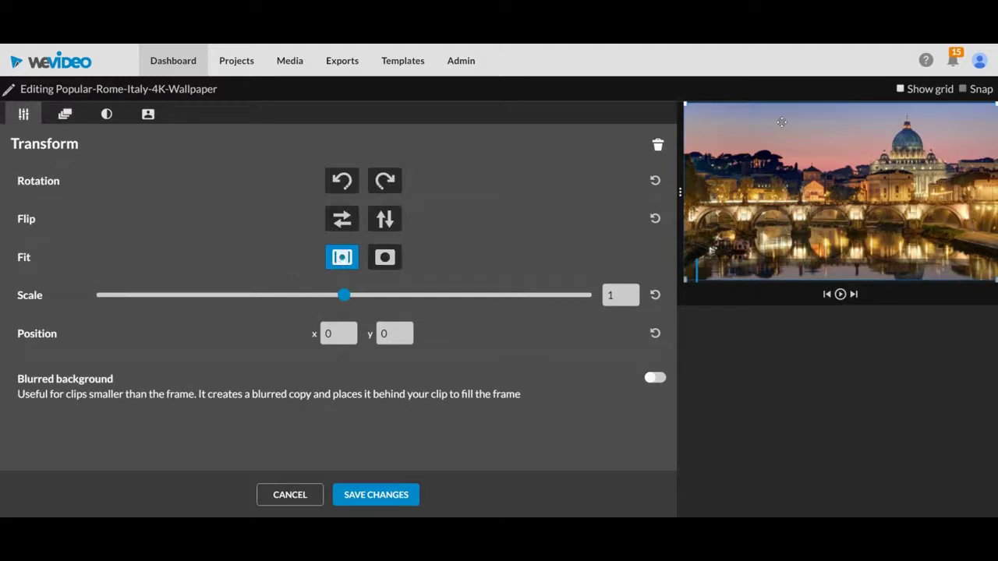
click(901, 89)
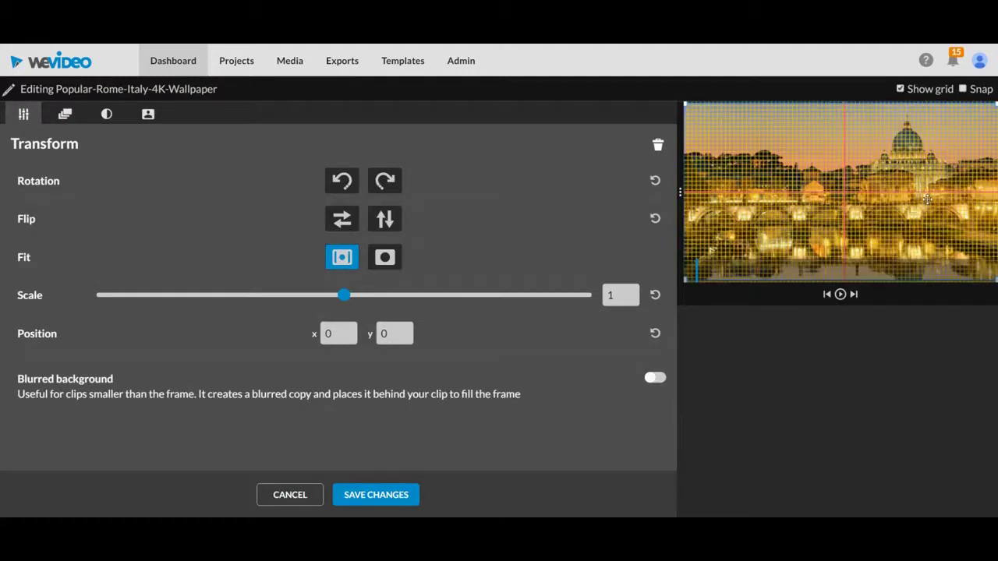
drag(991, 267, 879, 200)
mouse_move(823, 173)
mouse_down()
mouse_move(795, 159)
mouse_move(798, 151)
mouse_move(831, 185)
mouse_up()
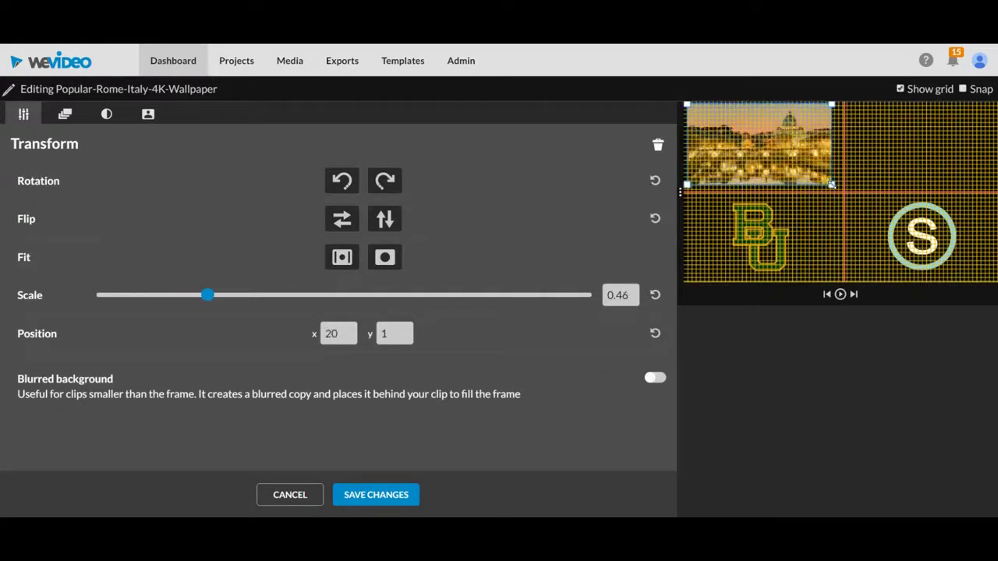
click(351, 498)
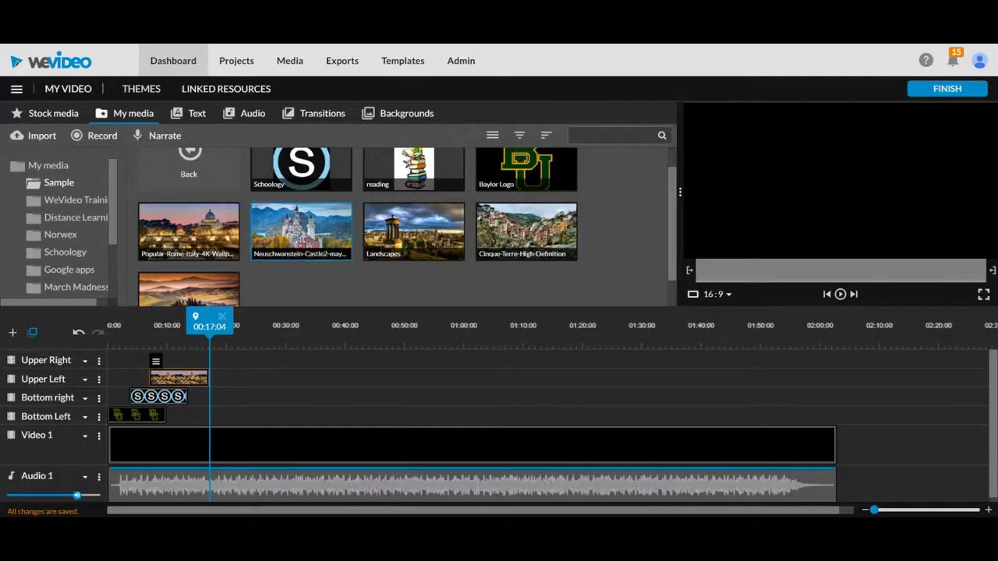
Add the castle photo to the Upper Right track, scaled to half size in the upper-right quarter.
drag(310, 227, 230, 359)
double_click(201, 356)
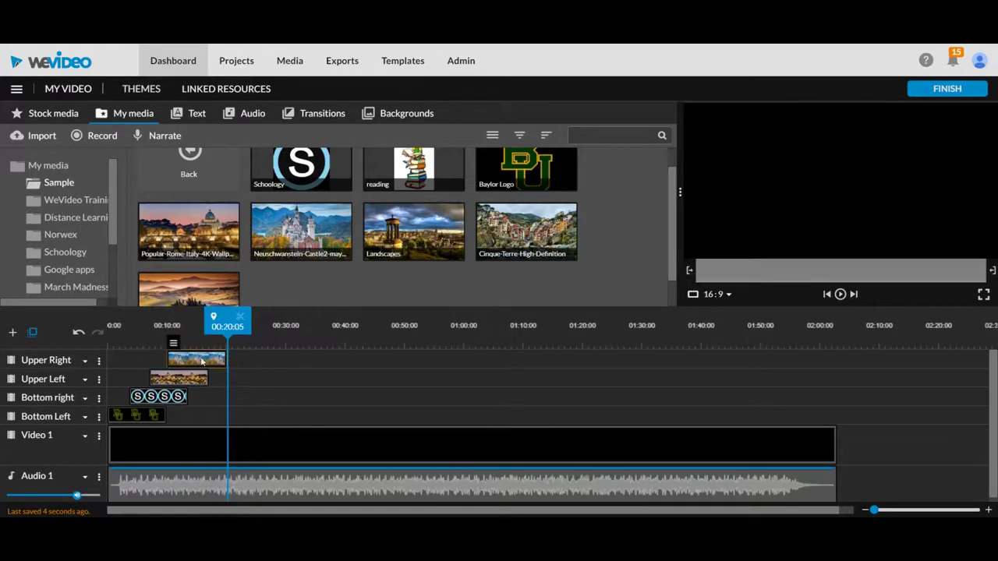
click(343, 257)
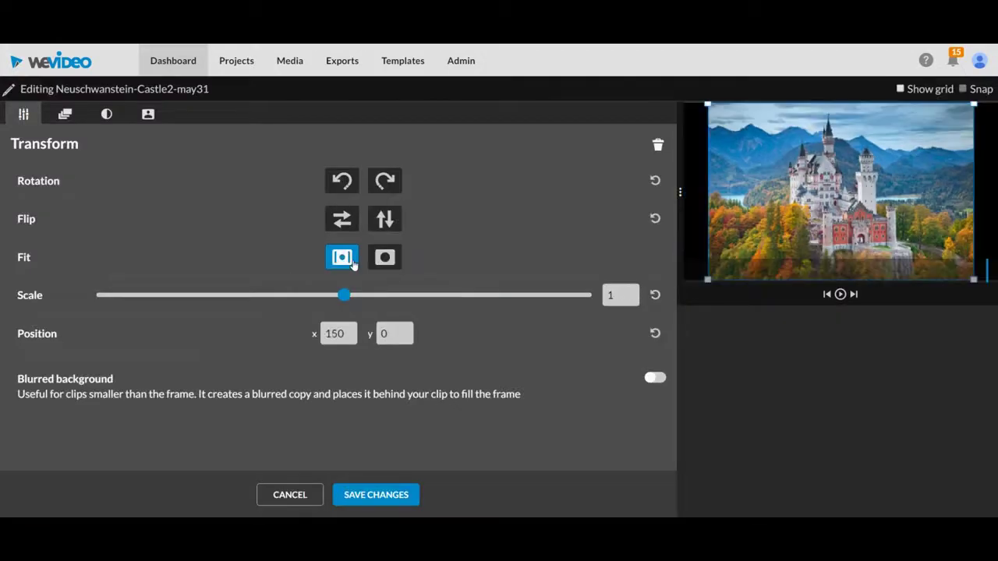
click(902, 88)
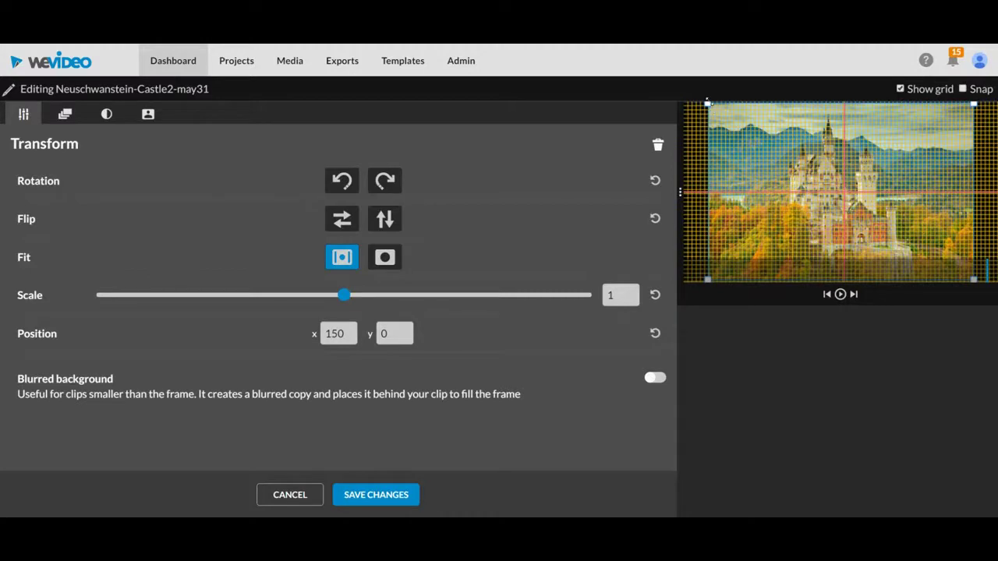
drag(707, 101, 757, 141)
drag(788, 222, 845, 194)
drag(888, 156, 897, 151)
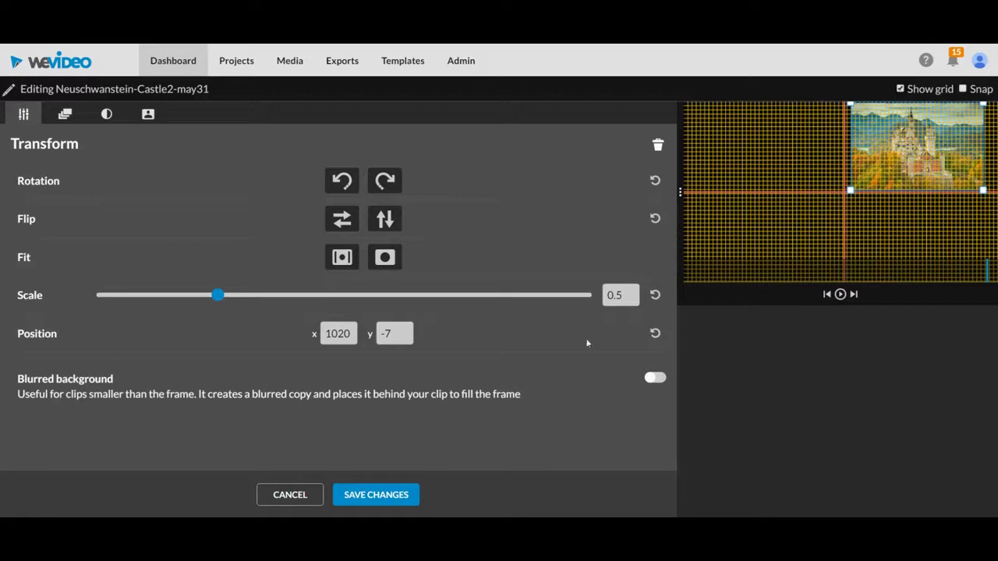
Enable Fade on the castle clip with 0.5 sec fade in and 0.5 sec fade out, and save.
click(67, 115)
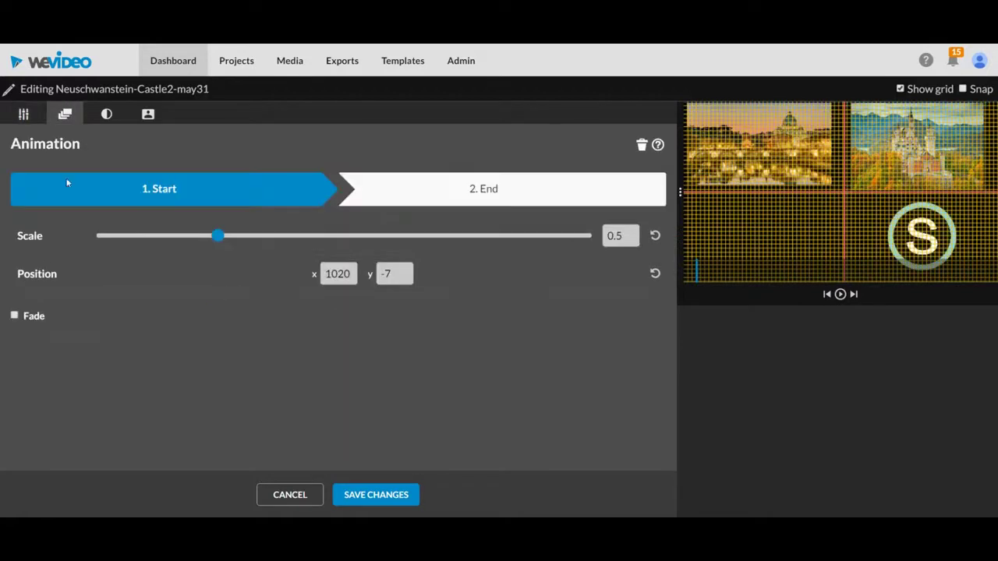
click(14, 315)
click(67, 316)
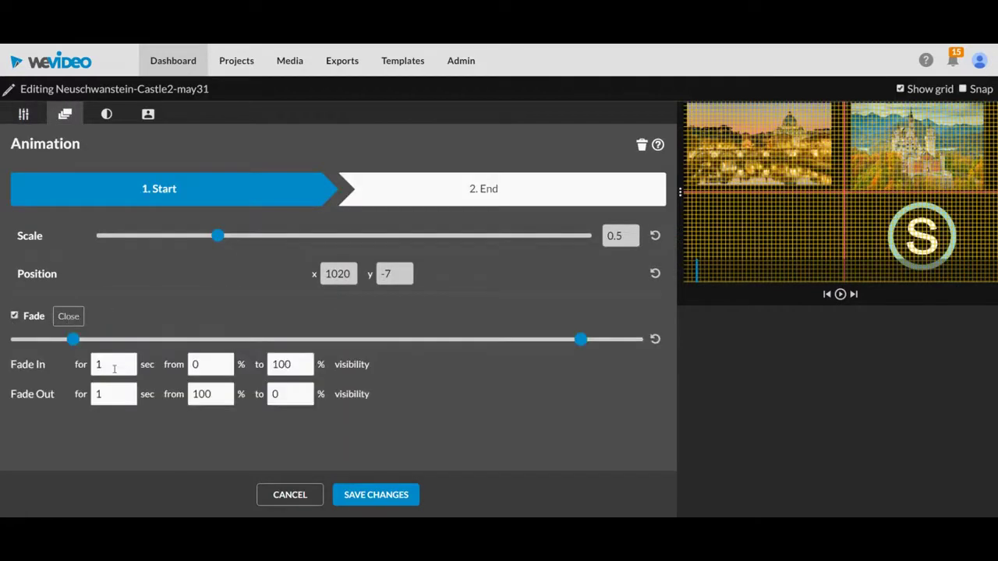
click(93, 365)
text(.5)
key(Tab)
text(.5)
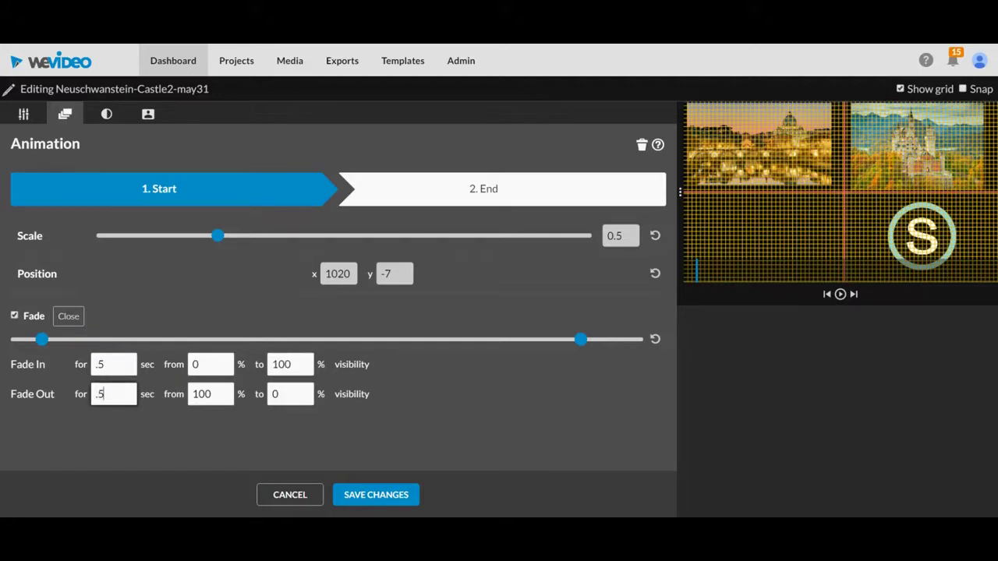
click(370, 497)
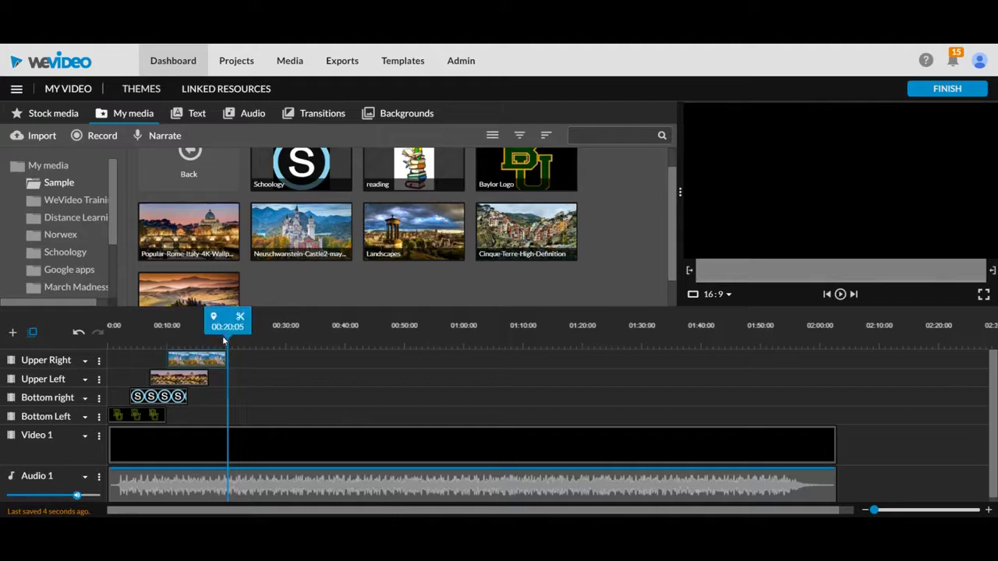
click(153, 345)
click(106, 351)
key(space)
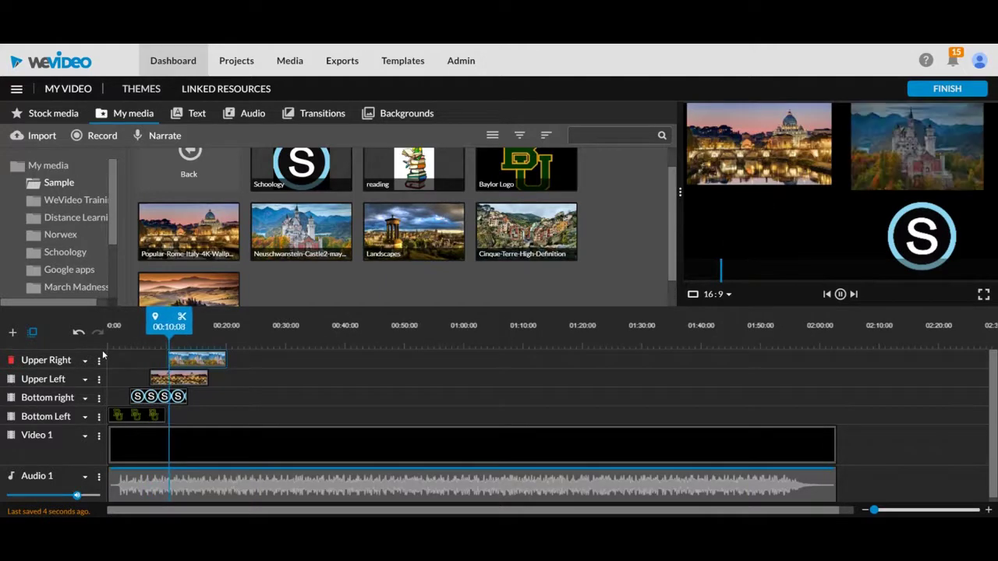
key(space)
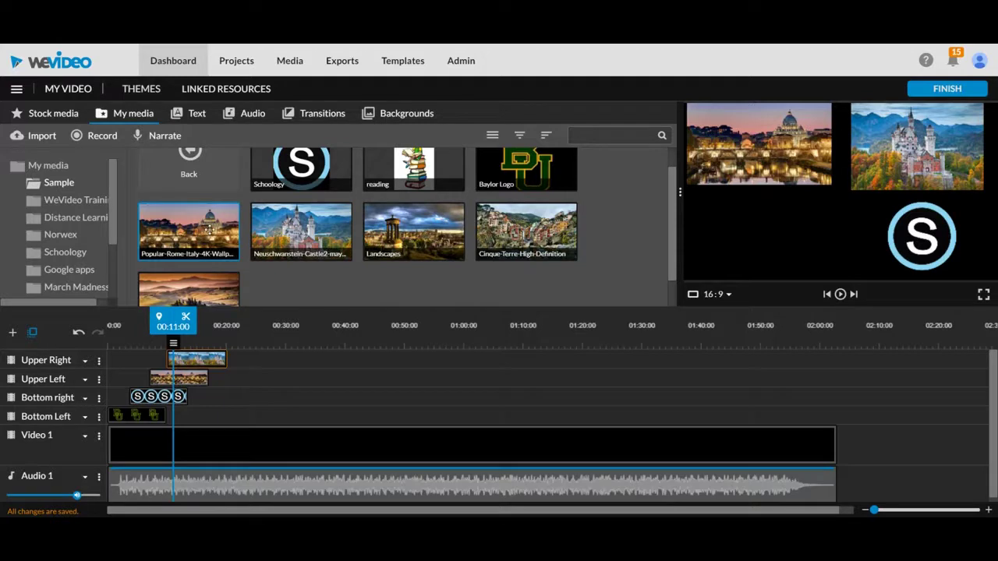
Put the Landscapes photo on Bottom Left and Cinque-Terre-High-Definition on Bottom right, after the logos.
drag(301, 230, 247, 419)
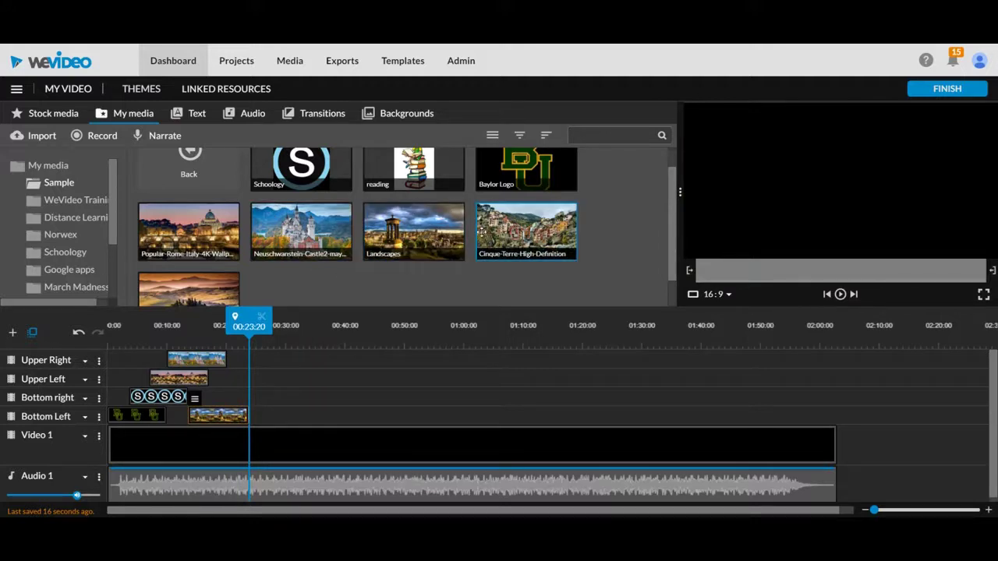
drag(515, 232, 271, 397)
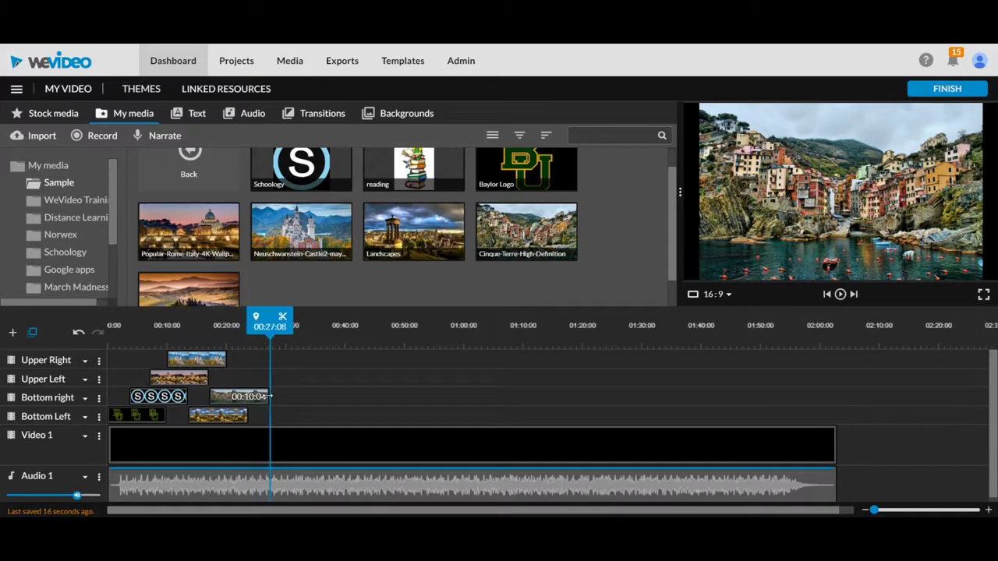
Fit the Landscapes photo, scale it to 0.46 at position 24, 543 in the lower-left quarter, and save.
double_click(218, 415)
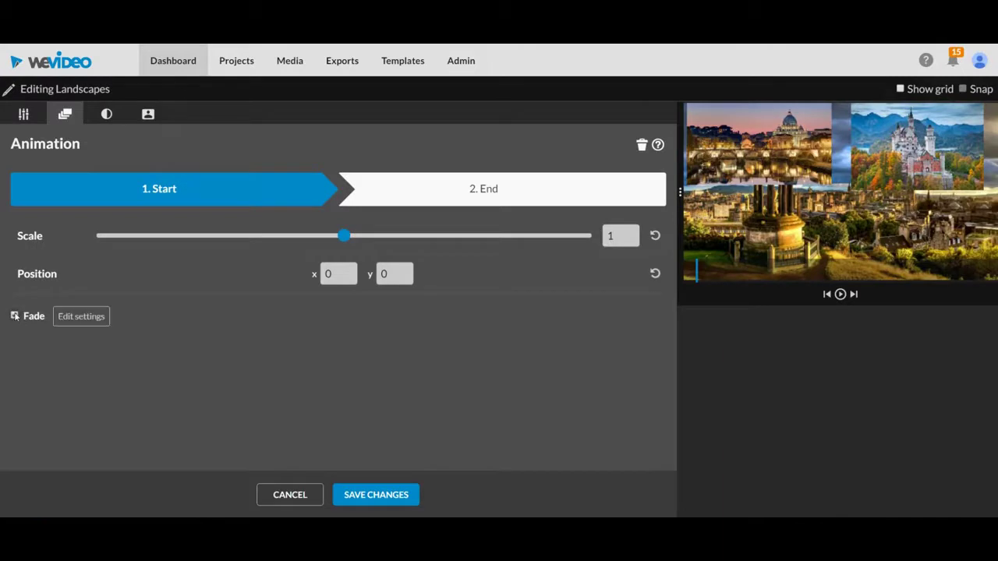
click(24, 115)
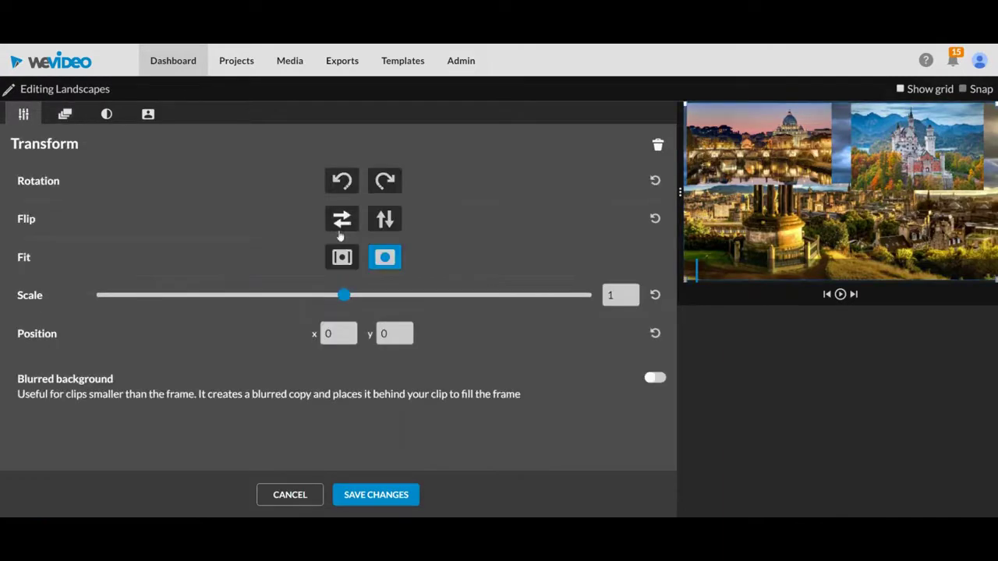
click(345, 258)
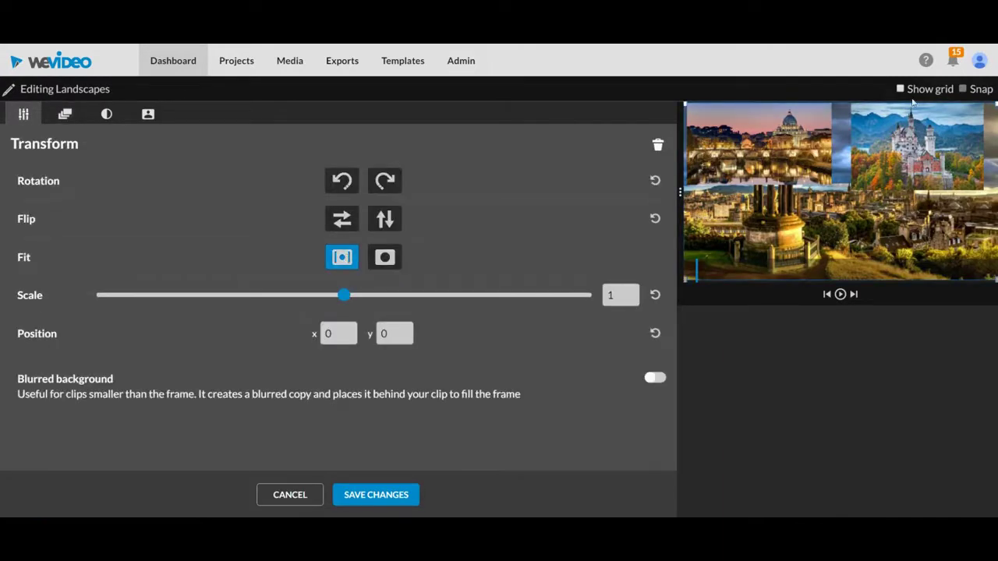
click(900, 89)
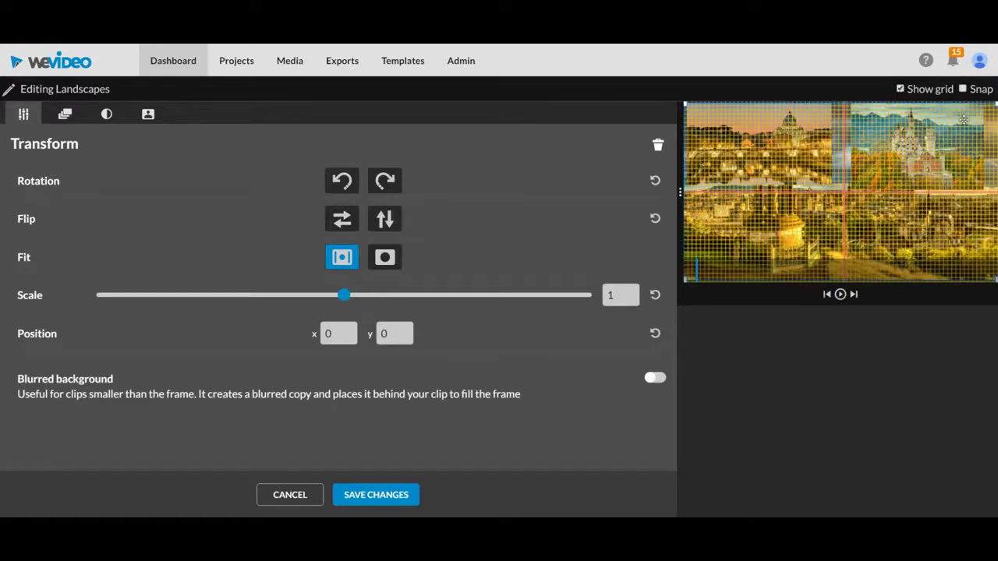
drag(963, 118, 919, 157)
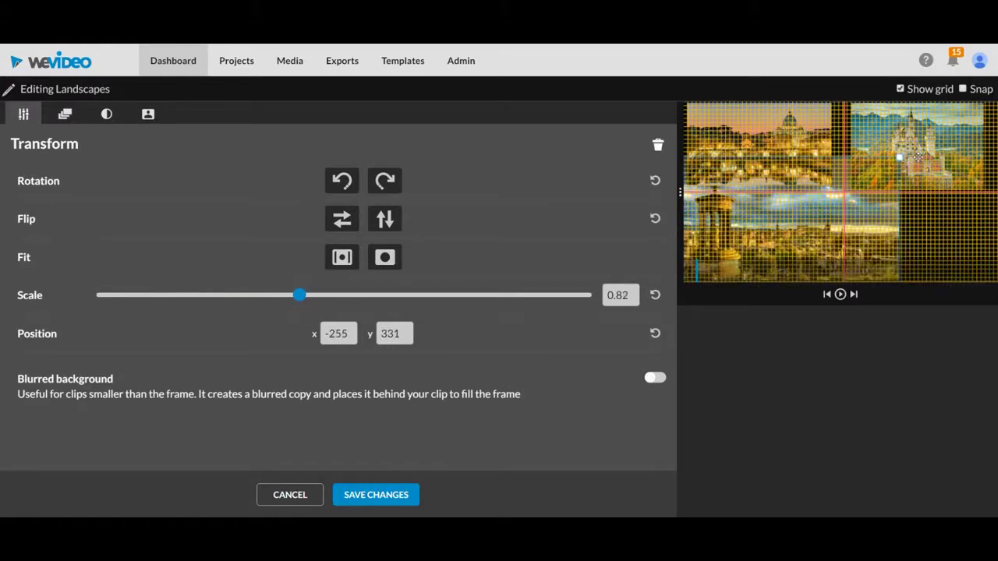
click(902, 90)
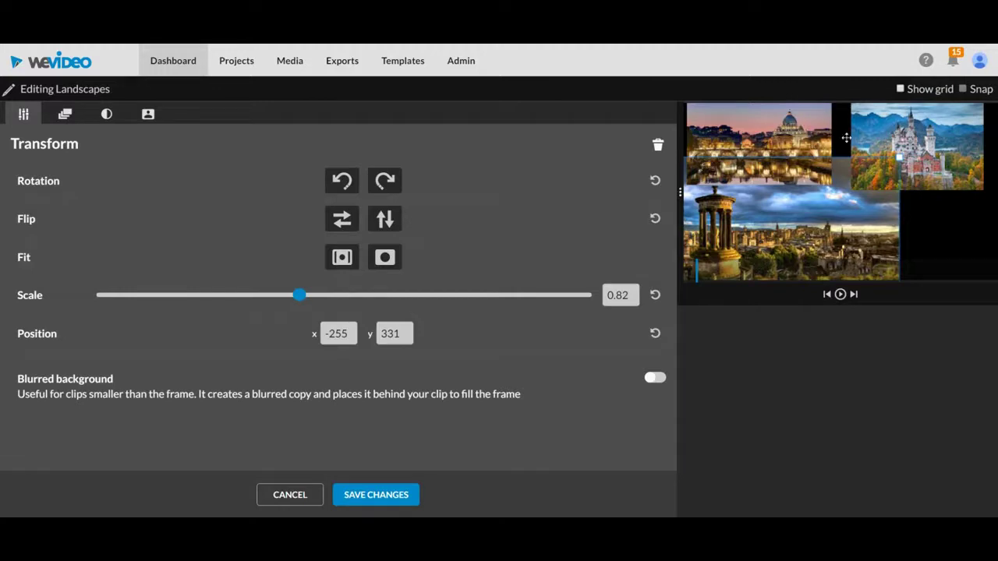
click(901, 89)
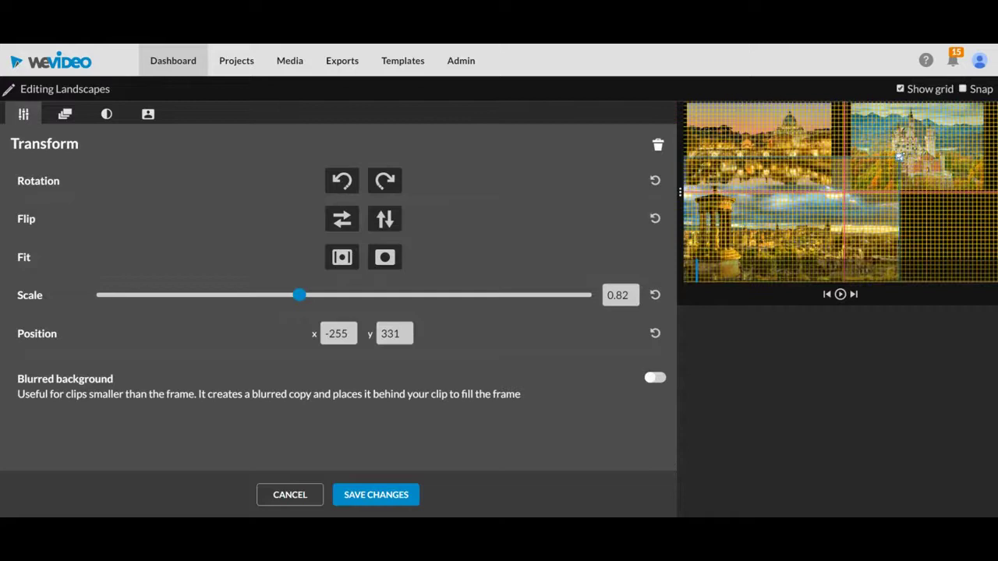
drag(899, 156, 833, 191)
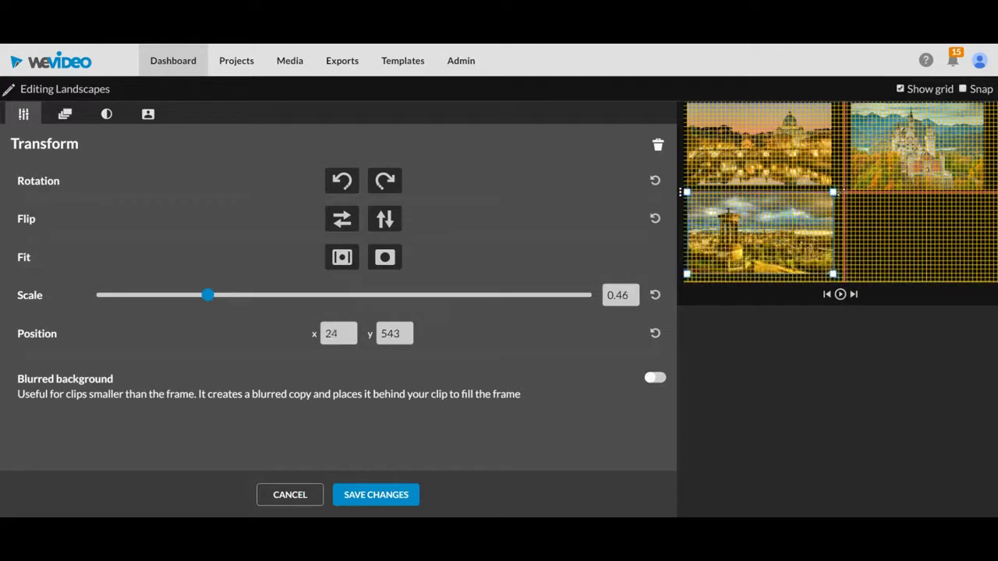
click(376, 492)
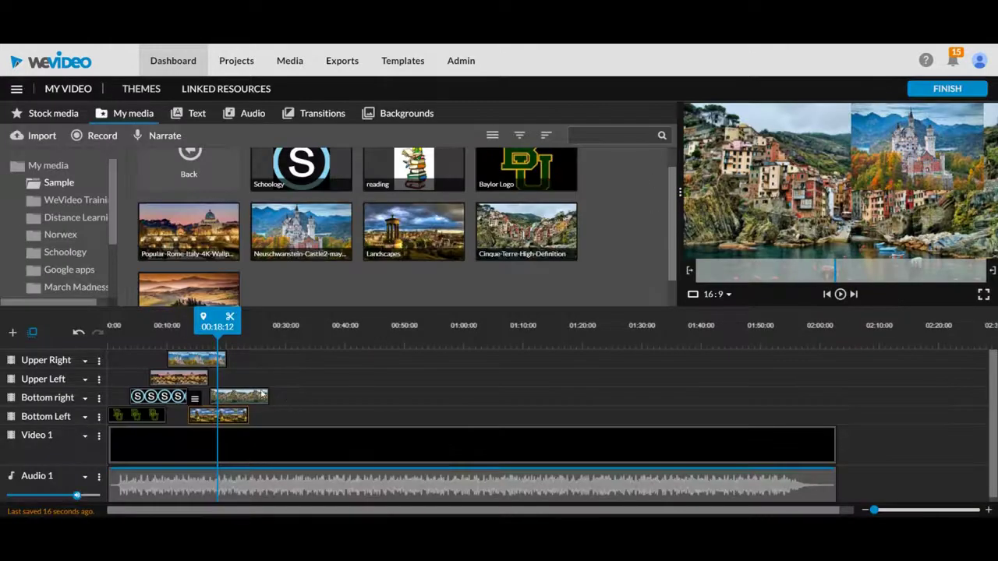
Fit the Cinque-Terre photo, scale it to 0.49 at position 1019, 551 in the lower-right quarter, and save.
double_click(253, 395)
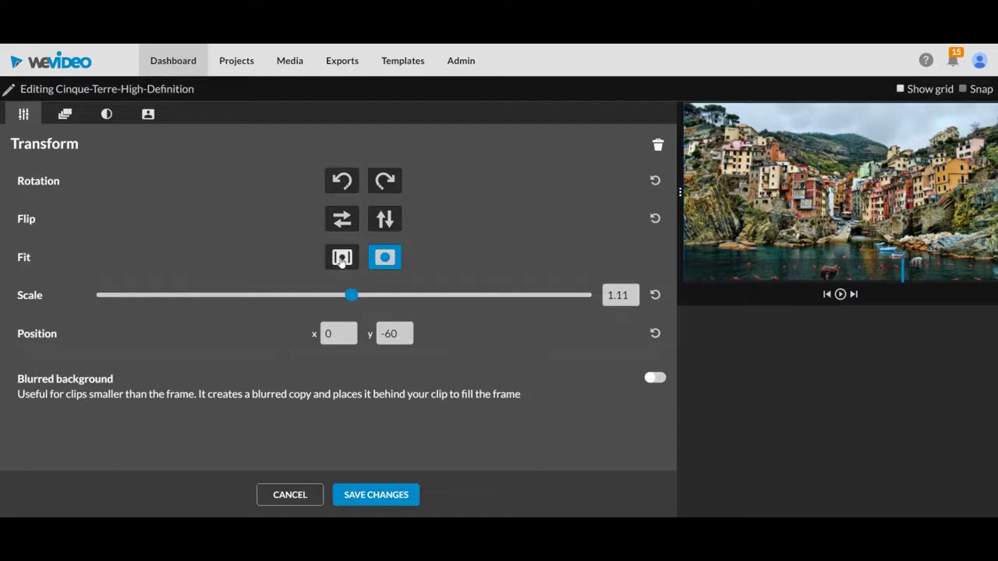
click(341, 259)
drag(984, 103, 951, 133)
click(901, 89)
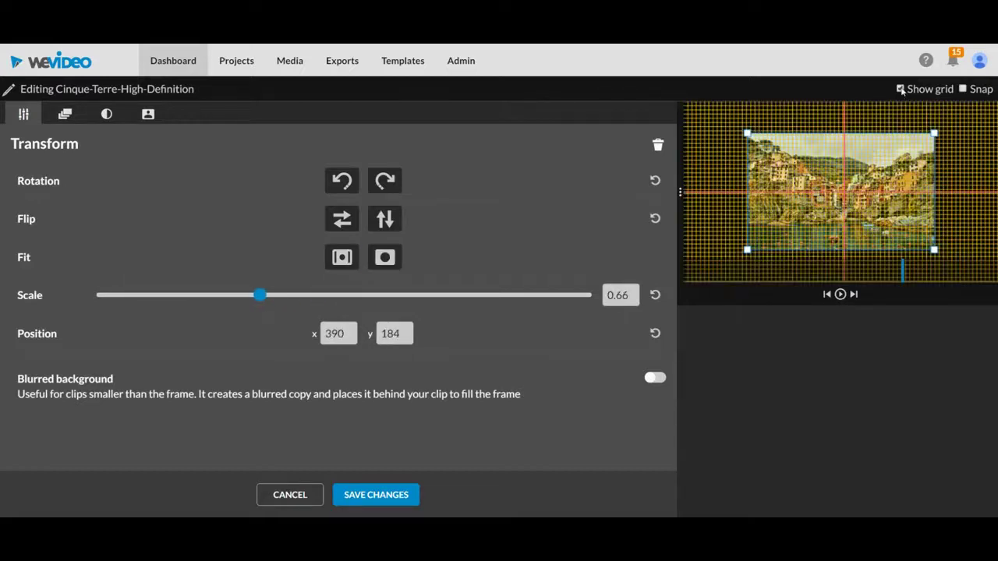
drag(848, 168, 921, 206)
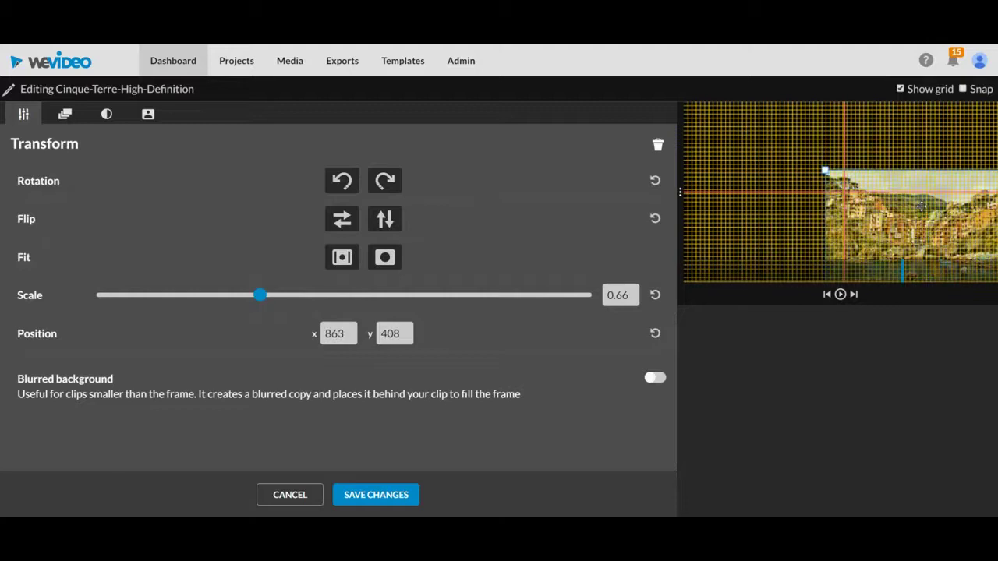
drag(825, 170, 838, 186)
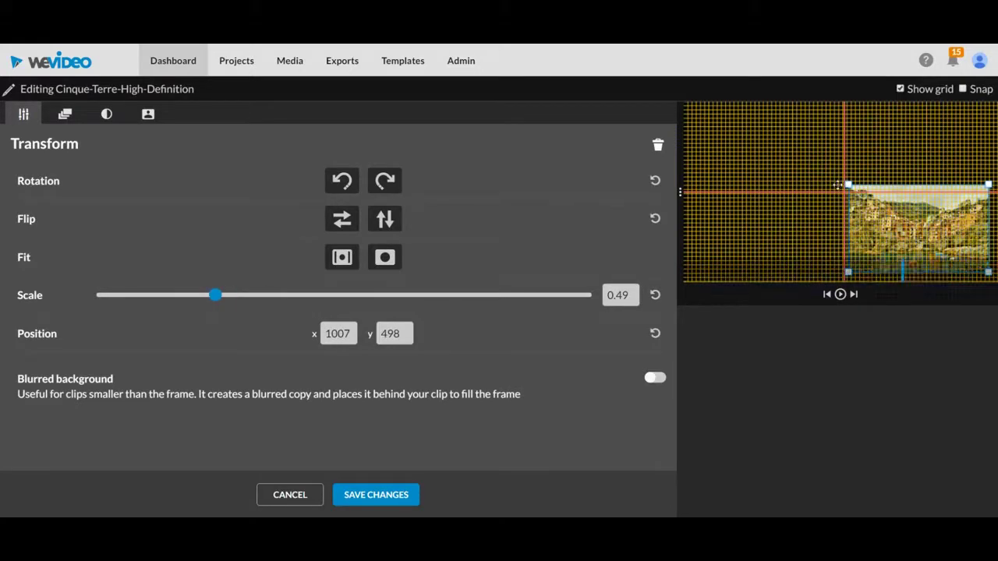
drag(914, 211, 917, 221)
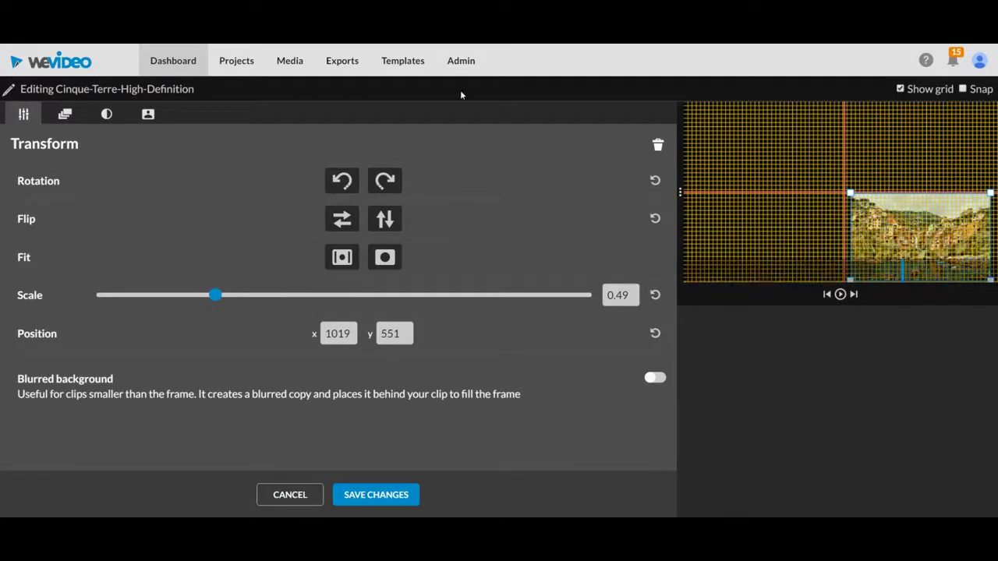
click(65, 115)
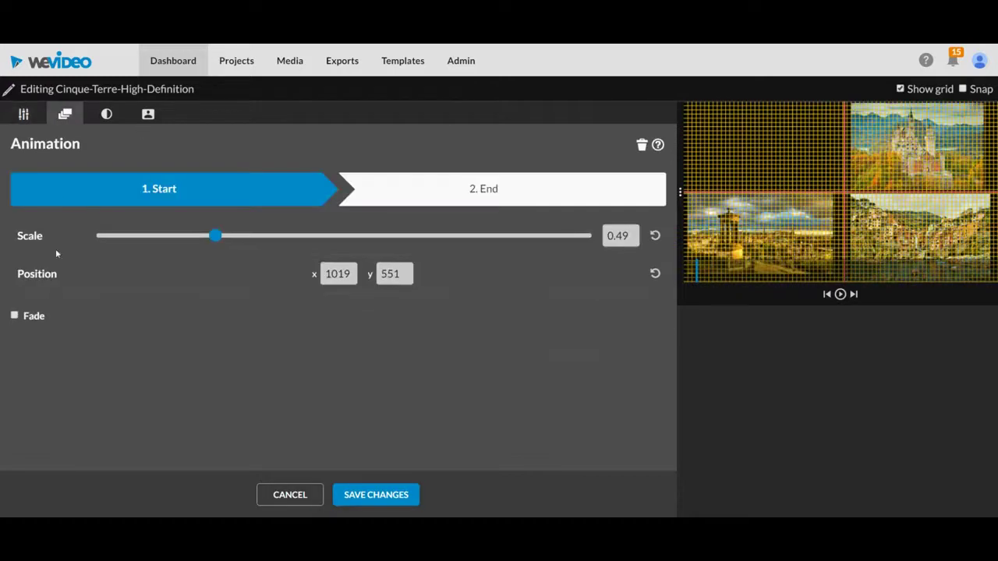
click(341, 494)
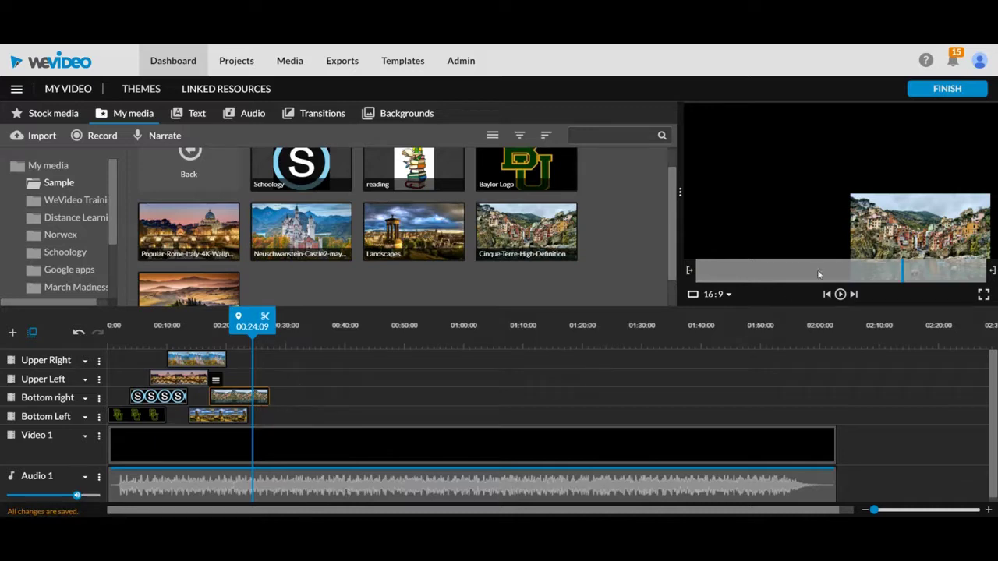
After a playback check, slide the Landscapes clip left to start at about 10 seconds, right after the logo.
click(826, 294)
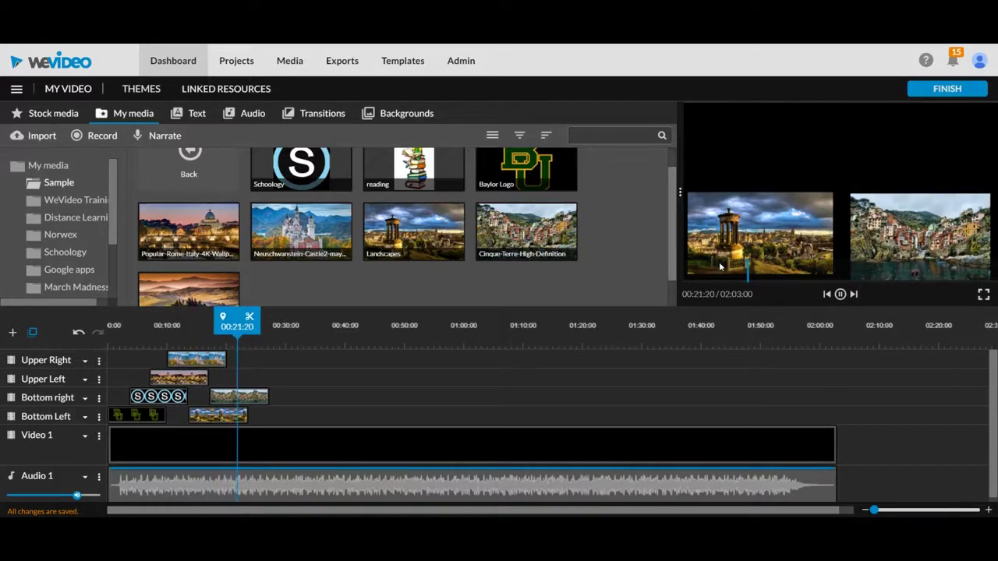
key(space)
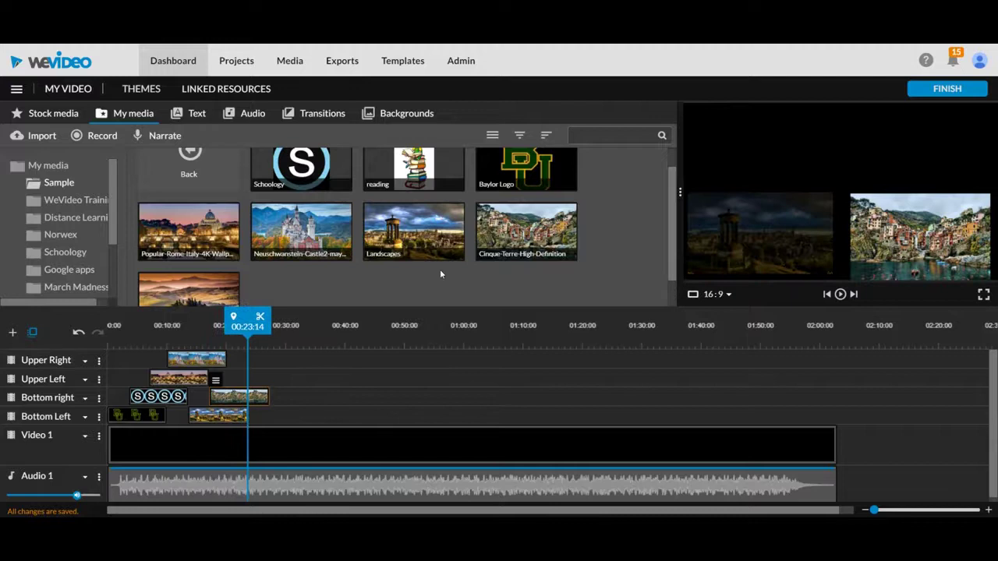
click(220, 417)
mouse_move(220, 419)
mouse_down()
mouse_move(193, 417)
mouse_move(228, 406)
mouse_up()
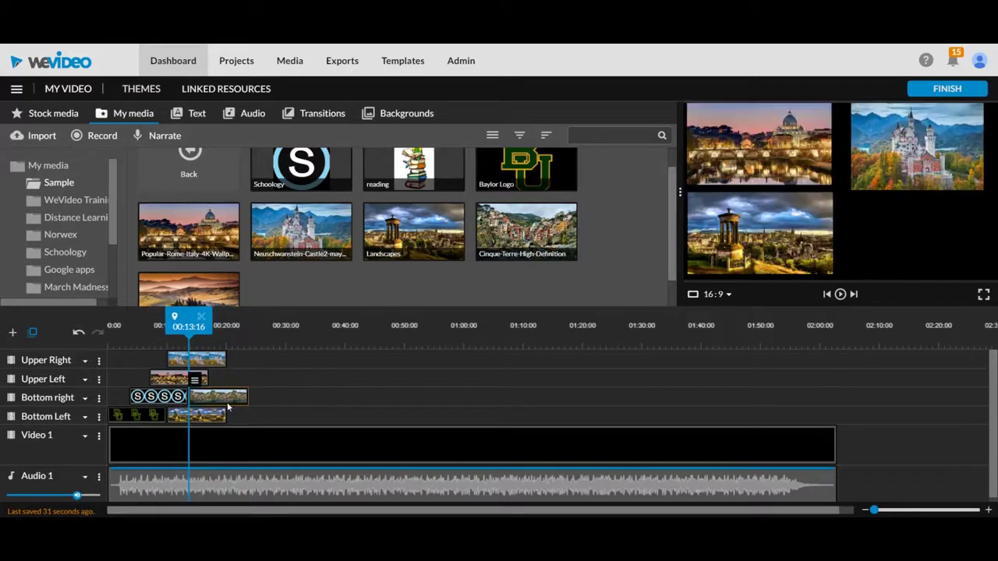
Place a Cross fade between the logo and Landscapes clips on Bottom Left, then replay from the start.
click(312, 114)
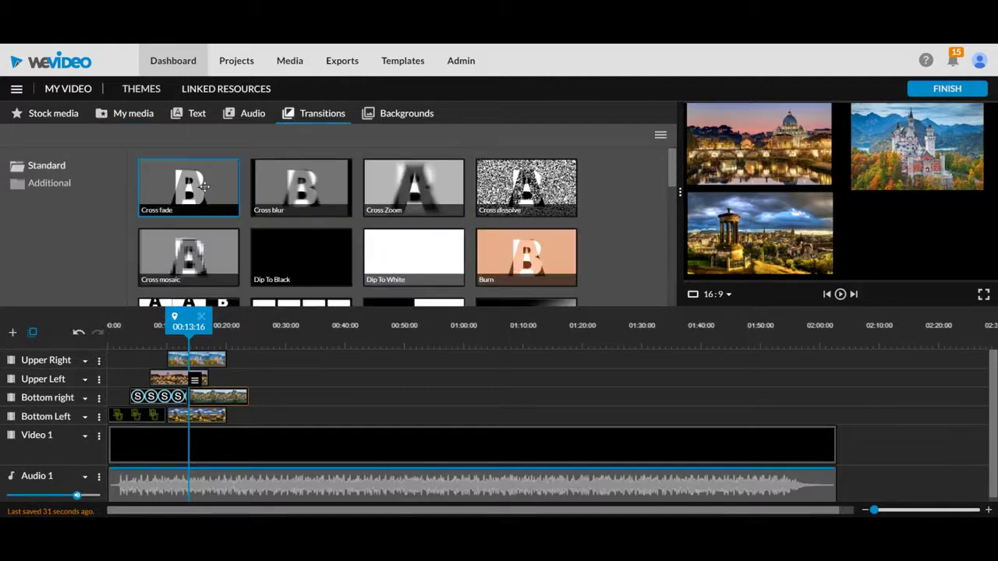
drag(189, 188, 184, 412)
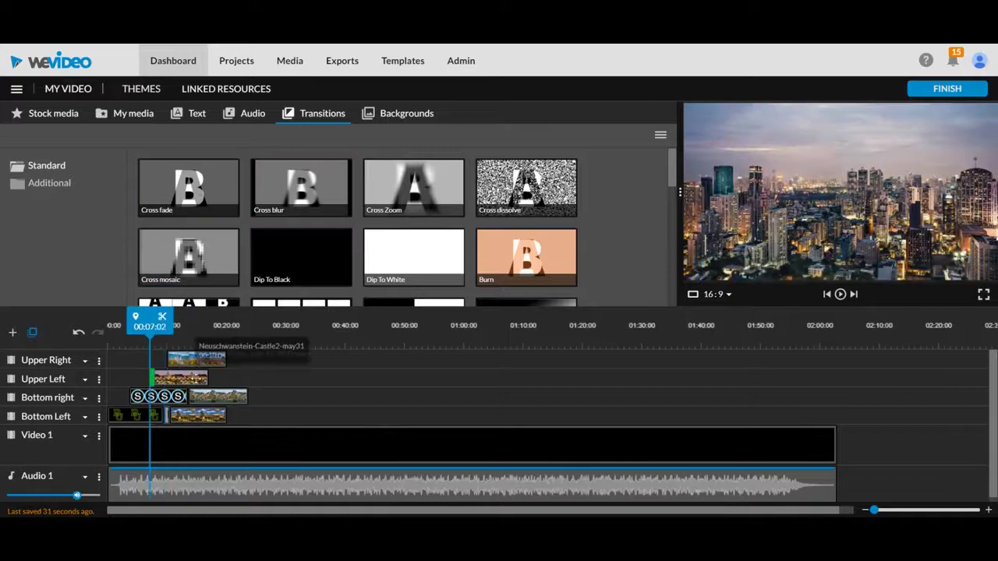
click(185, 360)
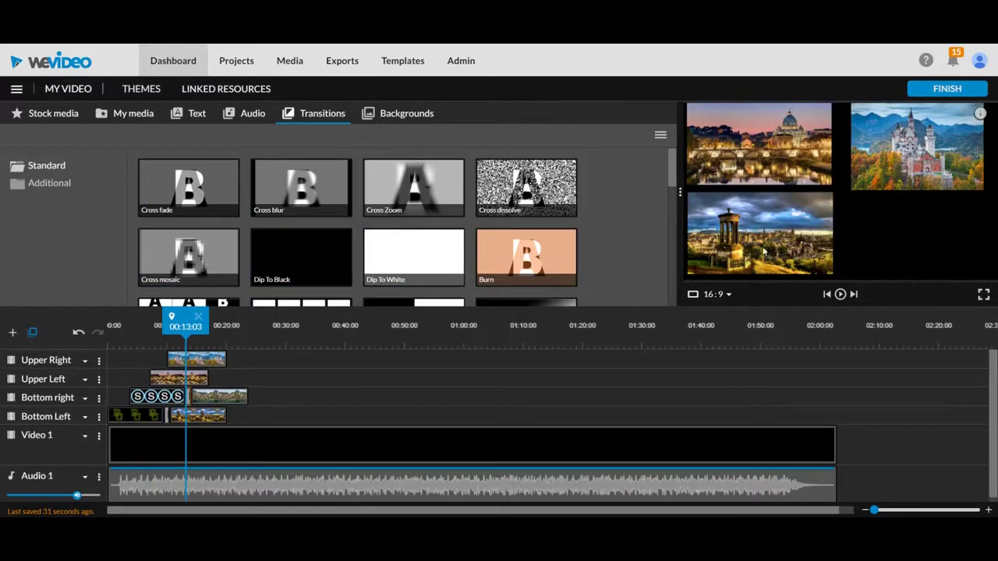
click(826, 294)
key(space)
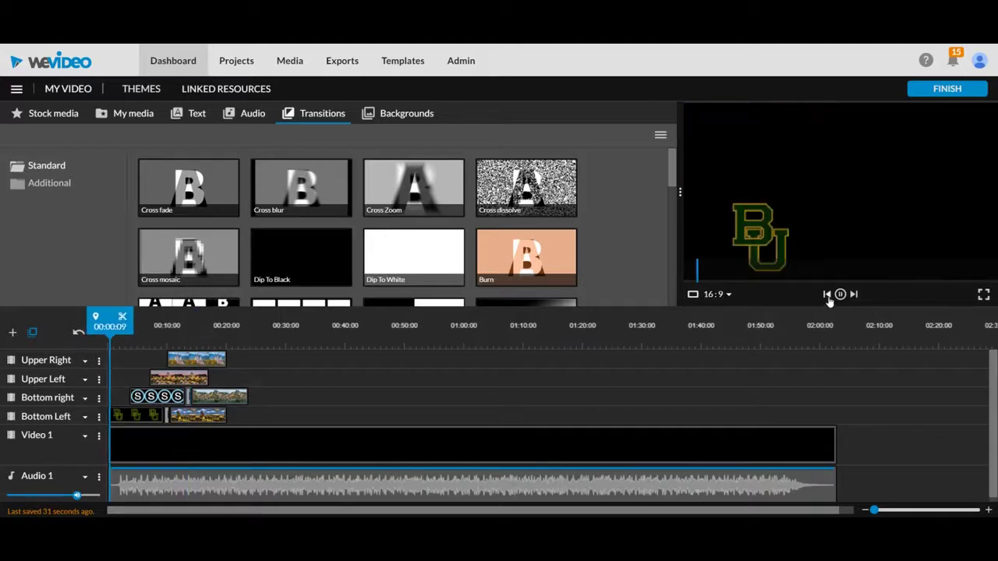